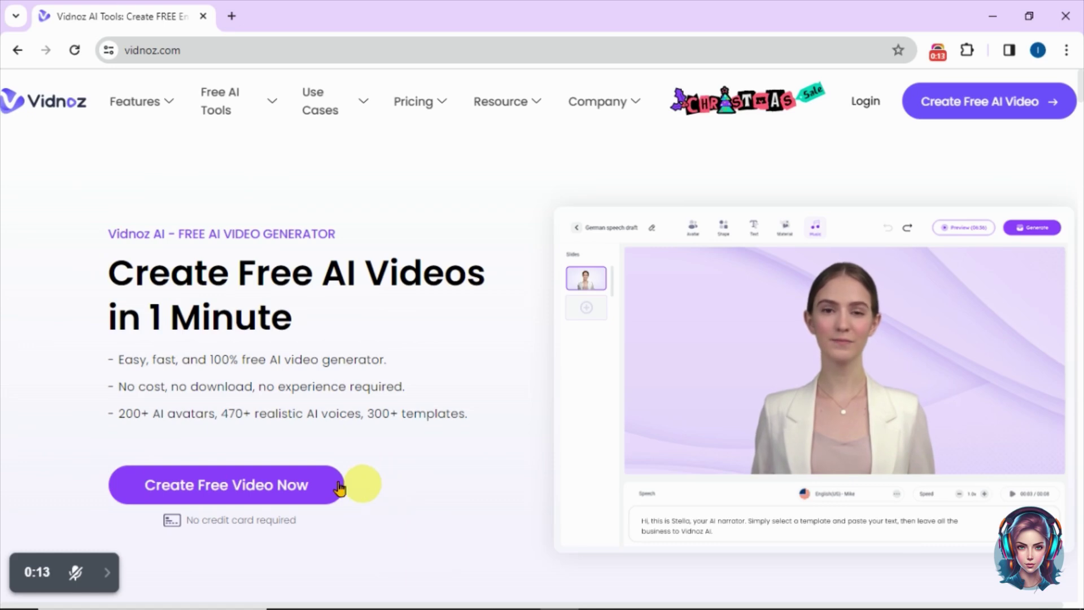
Sign in to Vidnoz AI with a Google account from Create Free Video Now.
{"action": "left_click", "coordinate": [257, 487]}
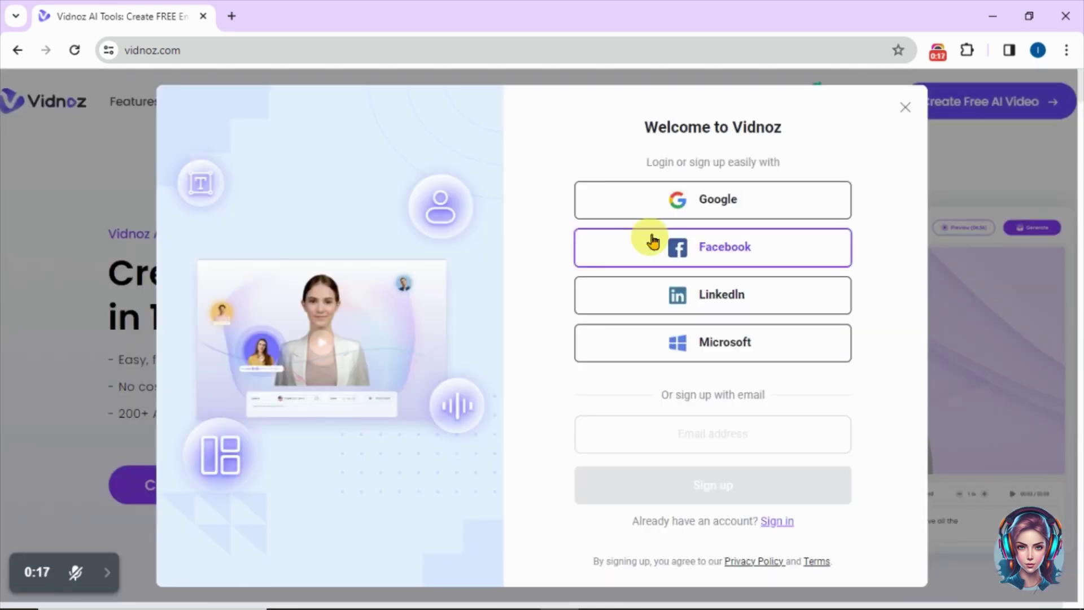
{"action": "left_click", "coordinate": [741, 198]}
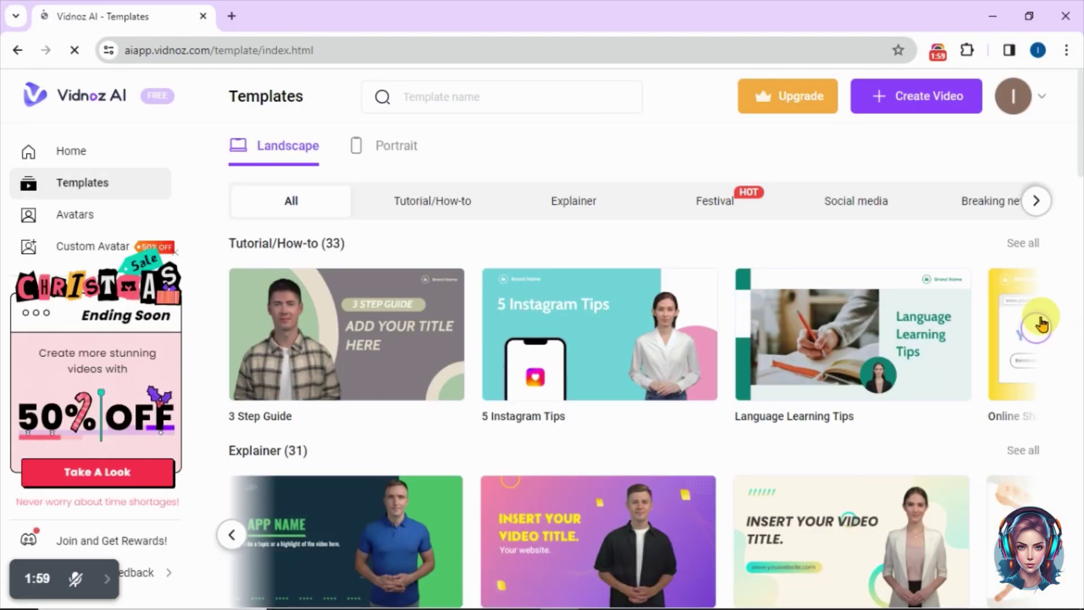
Switch the Templates library to the Festival category and browse its Christmas templates.
{"action": "left_click", "coordinate": [1041, 324]}
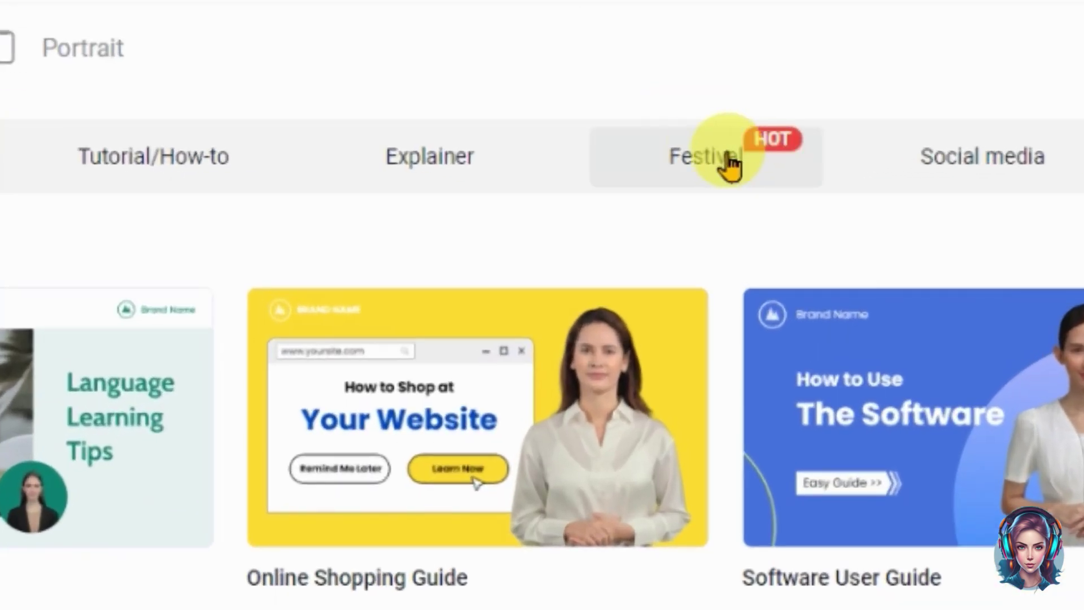
{"action": "left_click", "coordinate": [730, 167]}
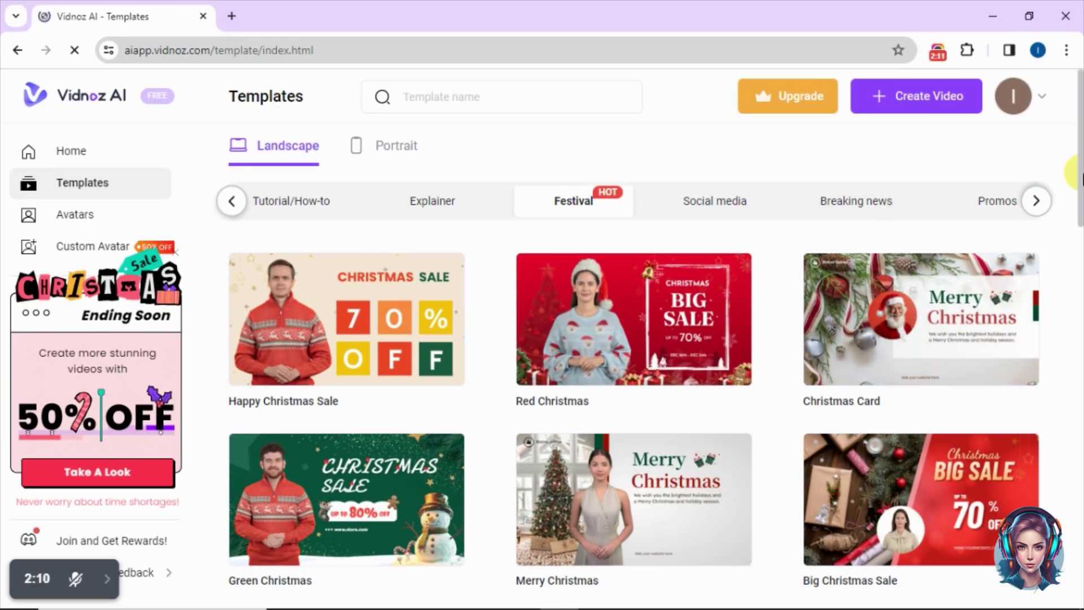
{"action": "scroll", "coordinate": [1073, 178], "scroll_direction": "down", "scroll_amount": 3}
{"action": "scroll", "coordinate": [1076, 175], "scroll_direction": "down", "scroll_amount": 10}
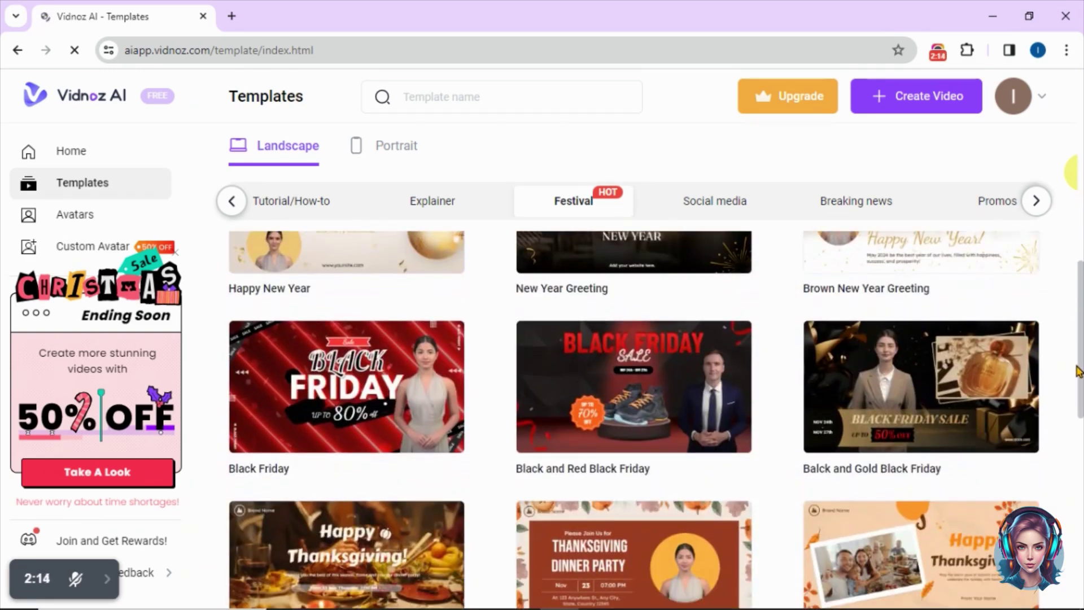
{"action": "scroll", "coordinate": [1076, 173], "scroll_direction": "up", "scroll_amount": 8}
{"action": "scroll", "coordinate": [1080, 172], "scroll_direction": "up", "scroll_amount": 5}
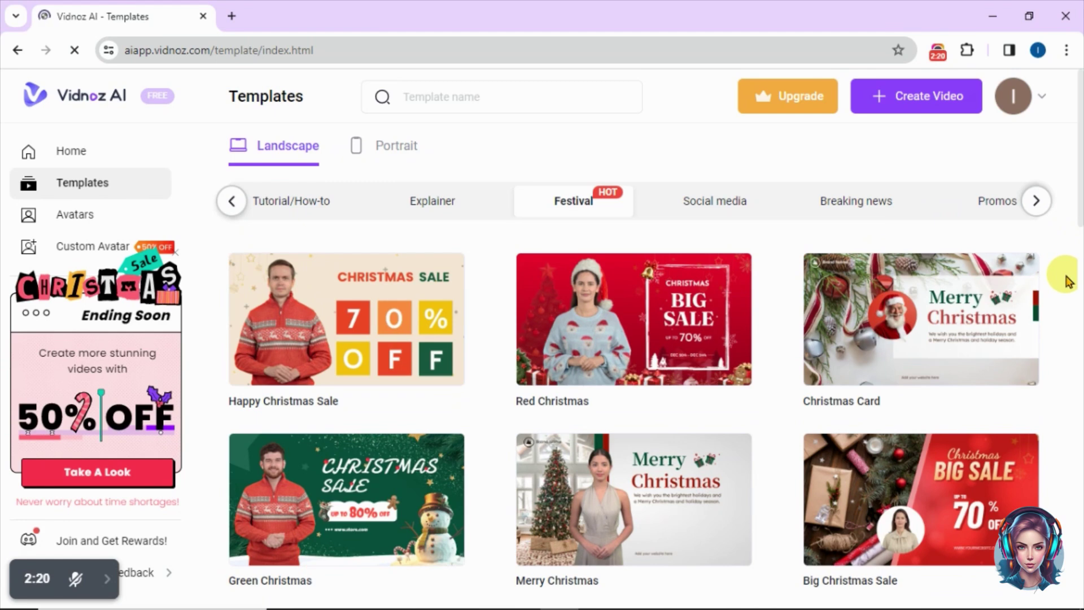
Preview the Red Christmas template and start a new video project from it.
{"action": "mouse_move", "coordinate": [631, 330]}
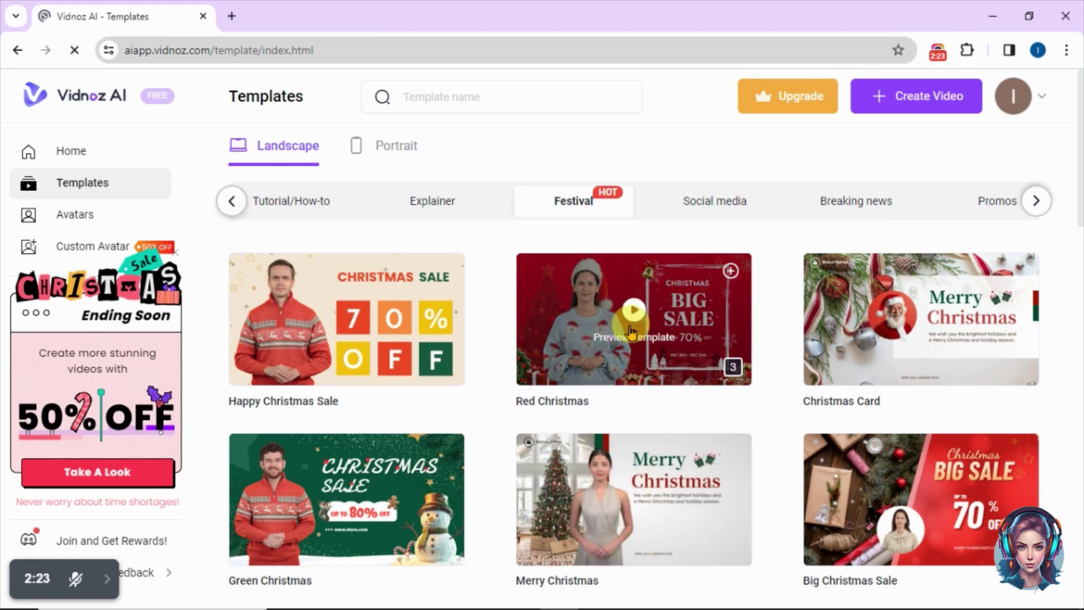
{"action": "left_click", "coordinate": [597, 346]}
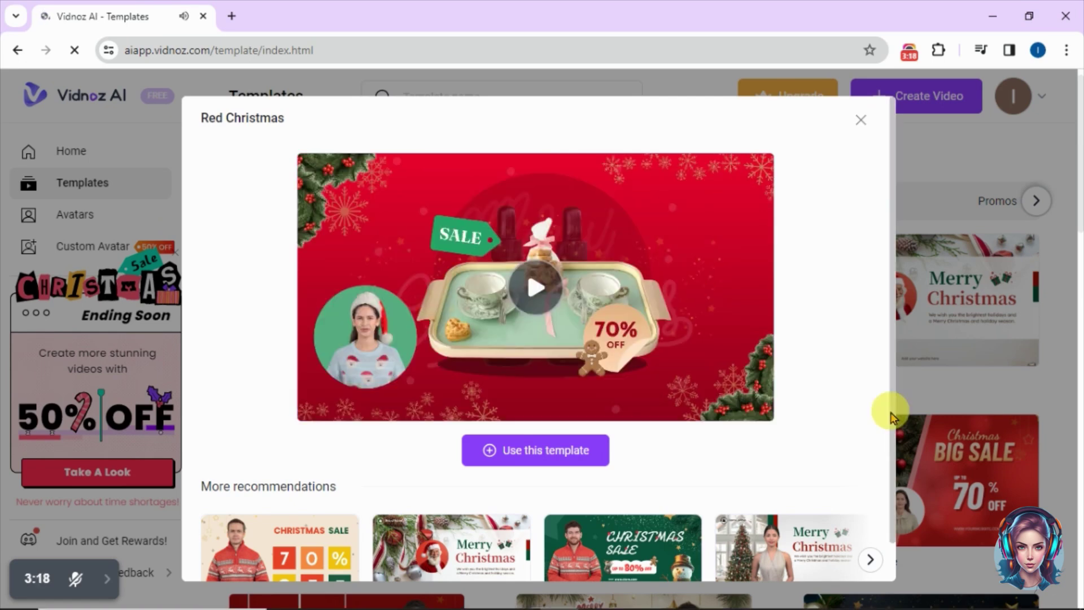
{"action": "scroll", "coordinate": [891, 418], "scroll_direction": "down", "scroll_amount": 1}
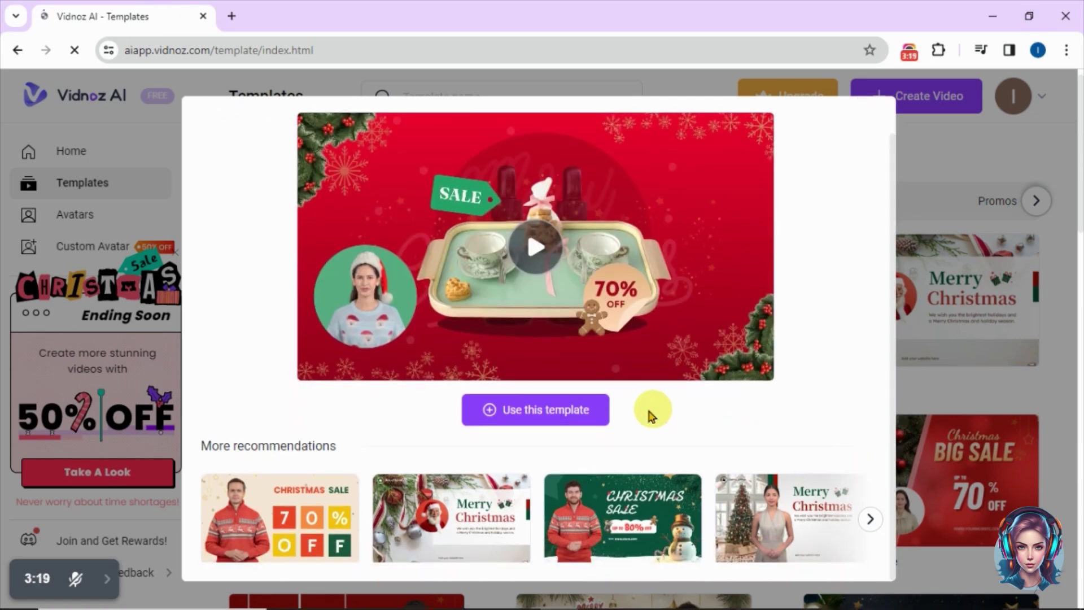
{"action": "left_click", "coordinate": [542, 420]}
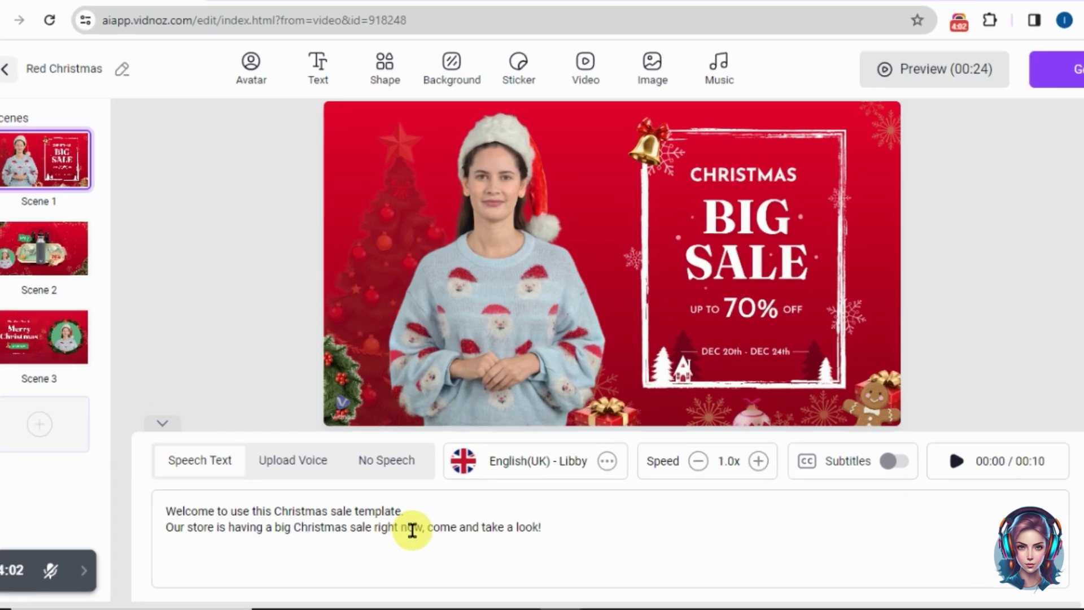
Replace Scene 1's old narration line with the pasted StyleAura script.
{"action": "triple_click", "coordinate": [418, 533]}
{"action": "key", "text": "BackSpace"}
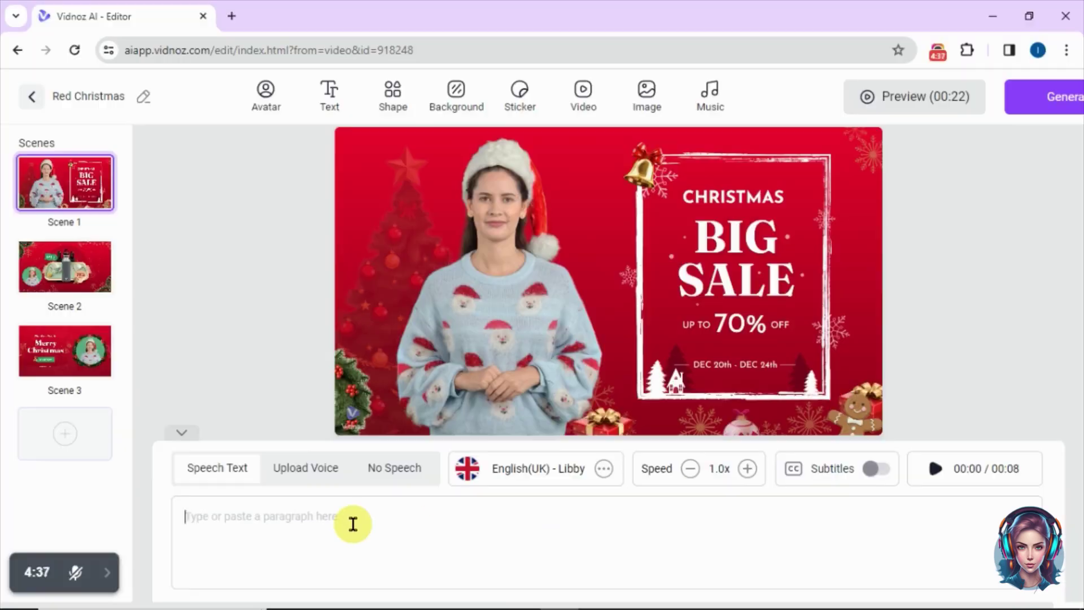
{"action": "type", "text": "Elevate your holiday style with StyleAura.\"  \"Introducing the Festive Chic Collection – where fashion meets festivities.\""}
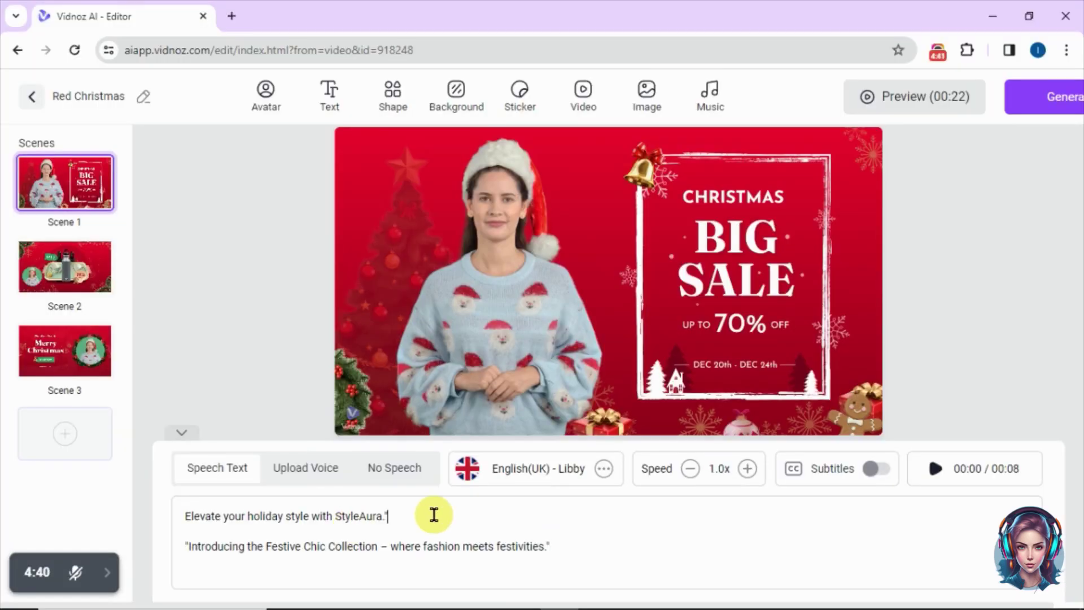
Replace Scene 3's placeholder narration with the StyleAura closing script.
{"action": "left_click", "coordinate": [65, 266]}
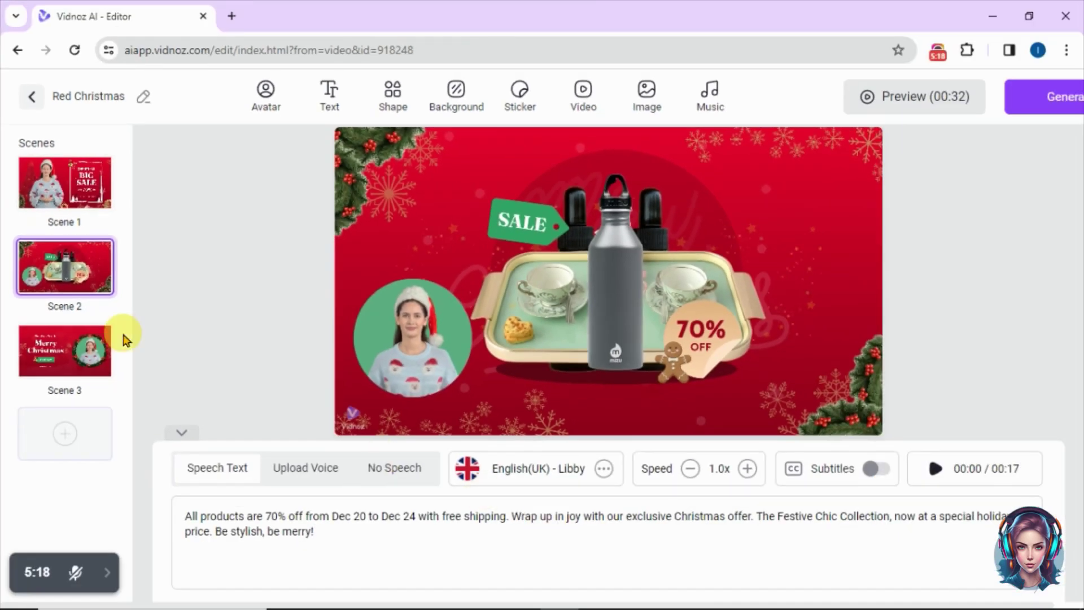
{"action": "left_click", "coordinate": [65, 350]}
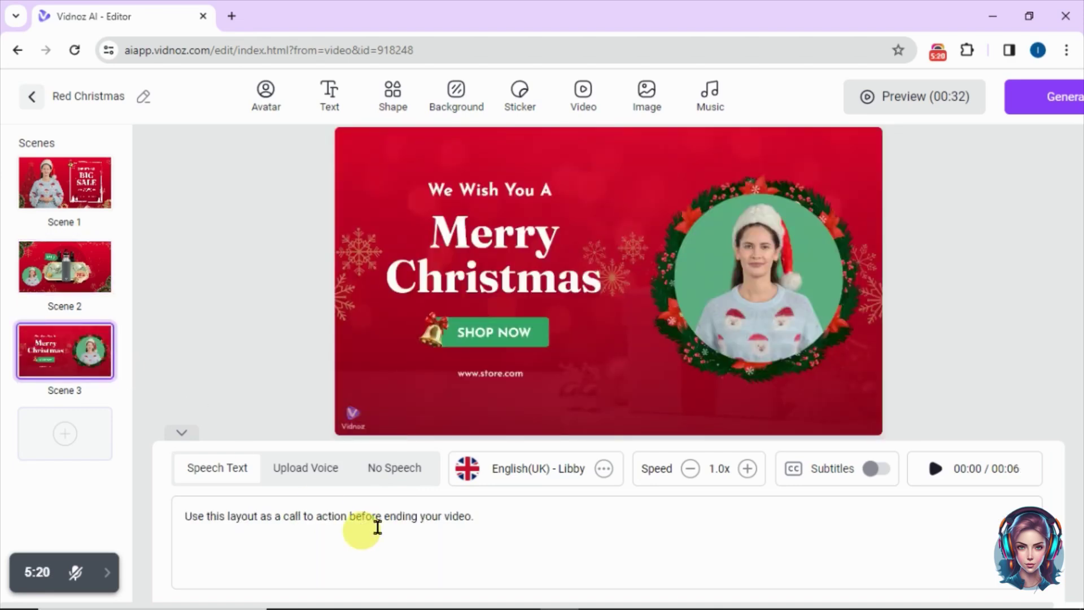
{"action": "triple_click", "coordinate": [476, 519]}
{"action": "key", "text": "BackSpace"}
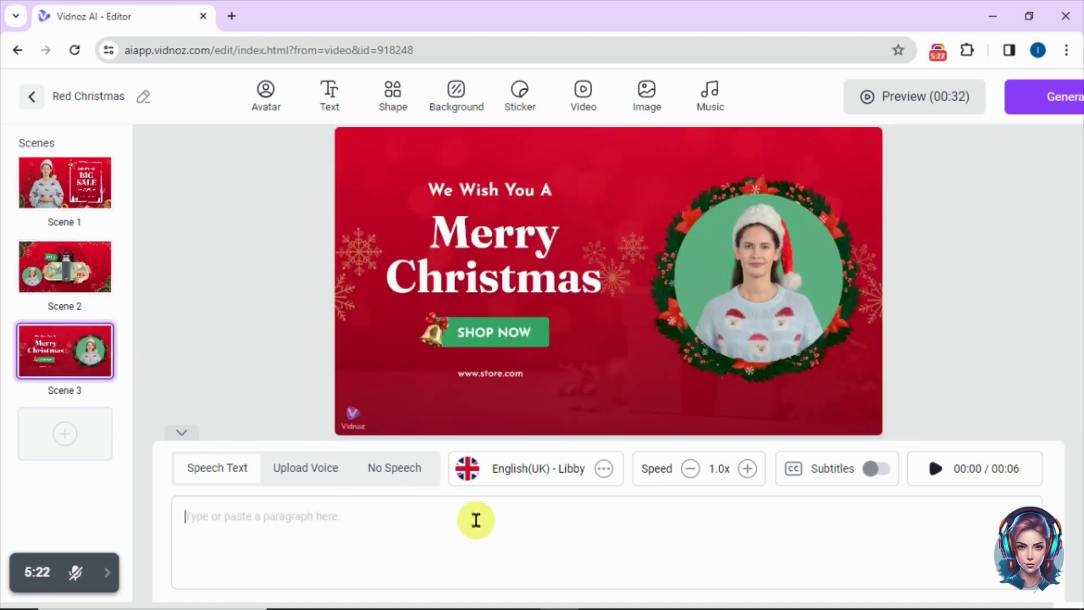
{"action": "type", "text": "At StyleAura, we design more than clothes; we design moments.Make this Christmas unforgettable. Visit StyleAura.com and embrace the season with the Festive Chic Collection. Because your style deserves a celebration!"}
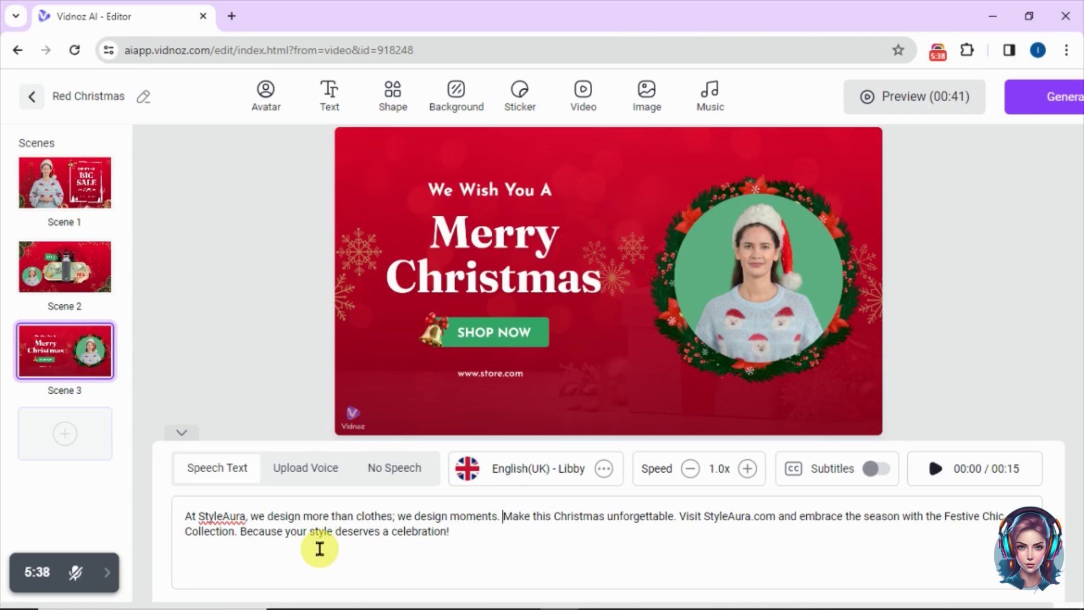
Add a white 'Style Aura' title text box to Scene 1.
{"action": "left_click", "coordinate": [35, 188]}
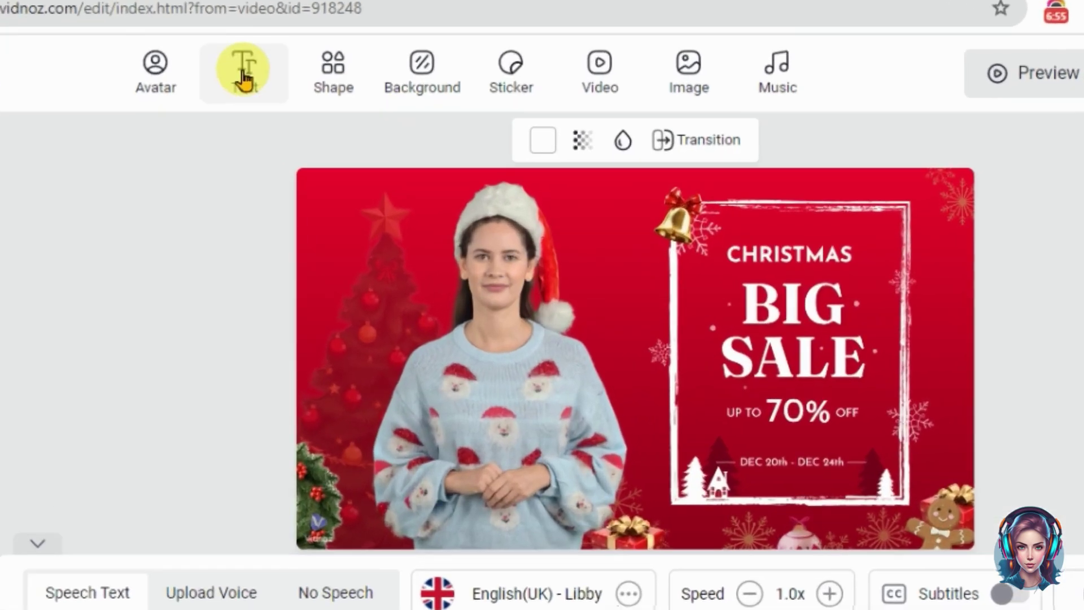
{"action": "left_click", "coordinate": [327, 97]}
{"action": "left_click", "coordinate": [407, 187]}
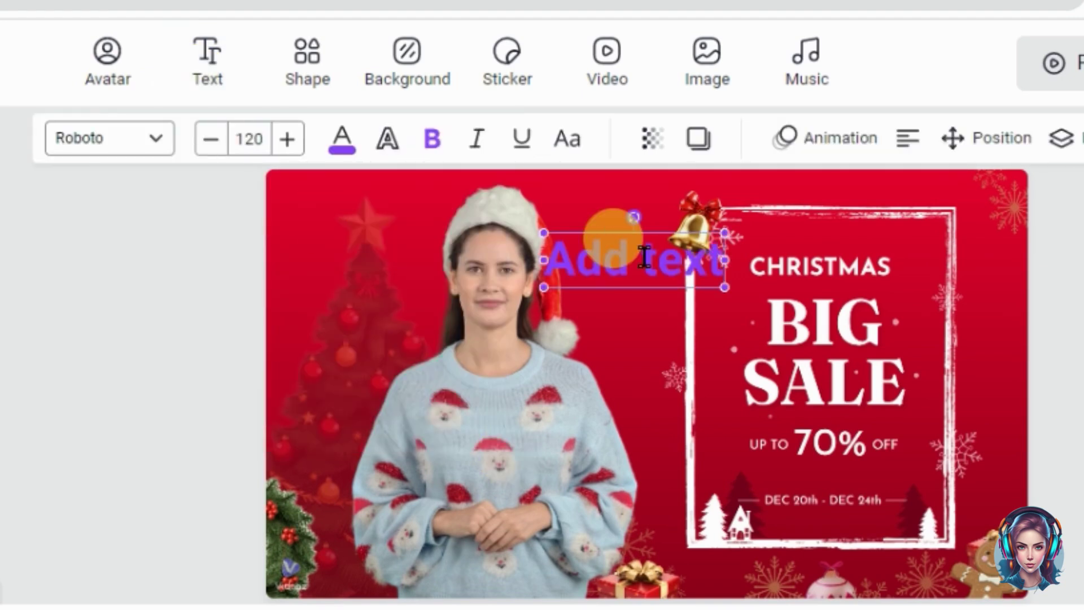
{"action": "double_click", "coordinate": [644, 257]}
{"action": "type", "text": "Style Au"}
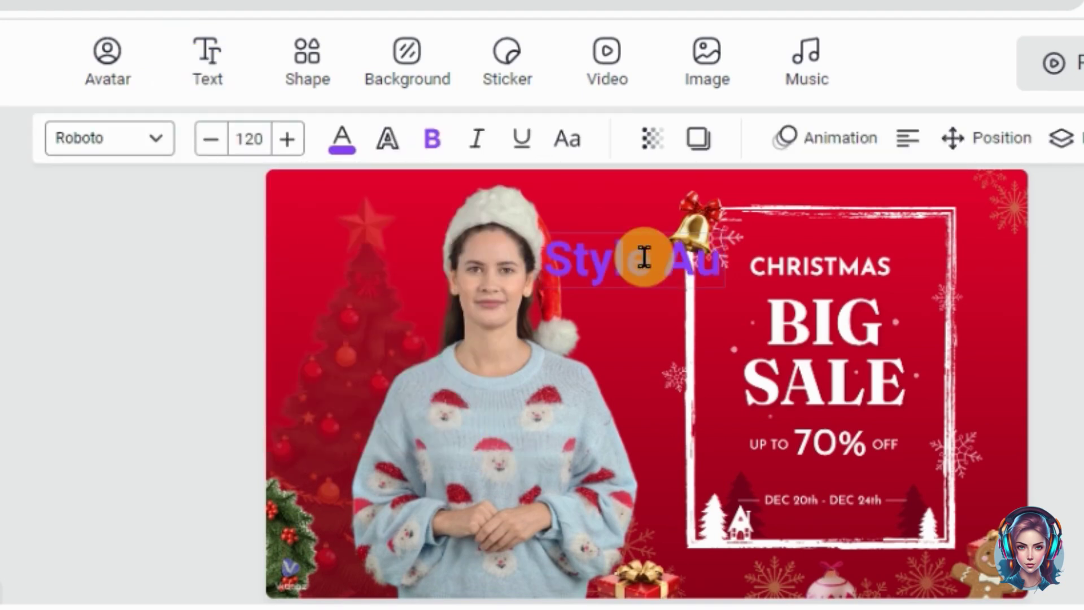
{"action": "type", "text": "ra"}
{"action": "left_click", "coordinate": [342, 138]}
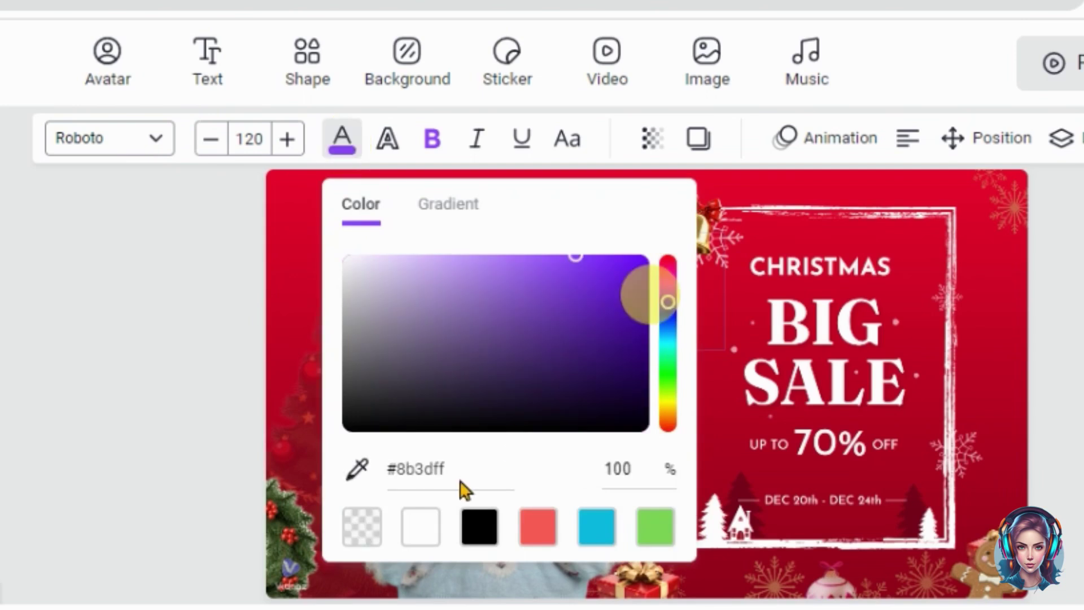
{"action": "left_click", "coordinate": [421, 520]}
Place Style Aura on one line above CHRISTMAS in Belanosima SemiBold font.
{"action": "left_click_drag", "start_coordinate": [592, 296], "coordinate": [358, 208]}
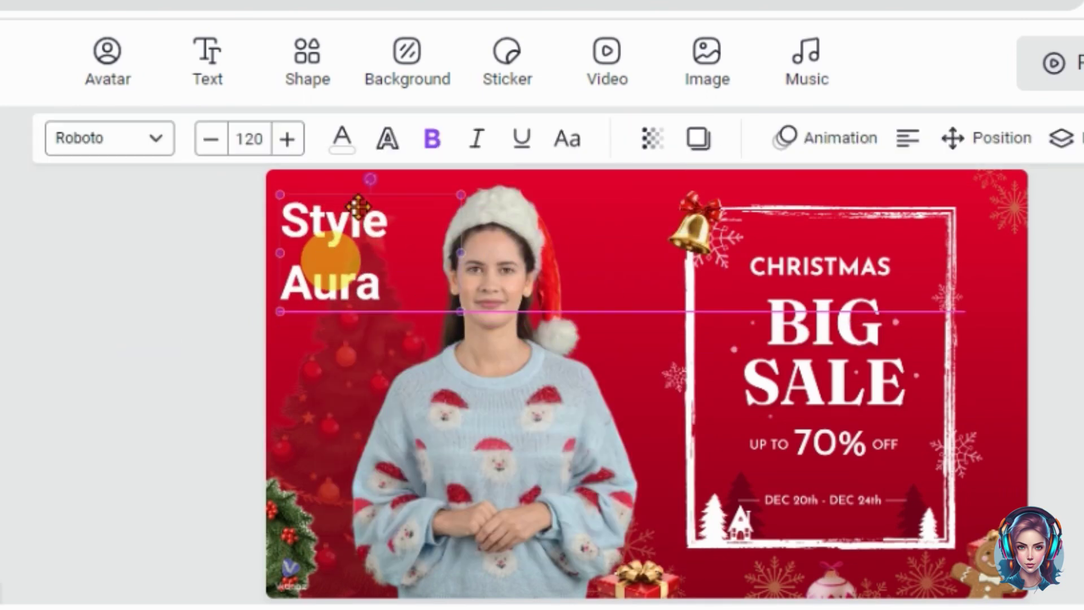
{"action": "left_click_drag", "start_coordinate": [462, 252], "coordinate": [464, 229]}
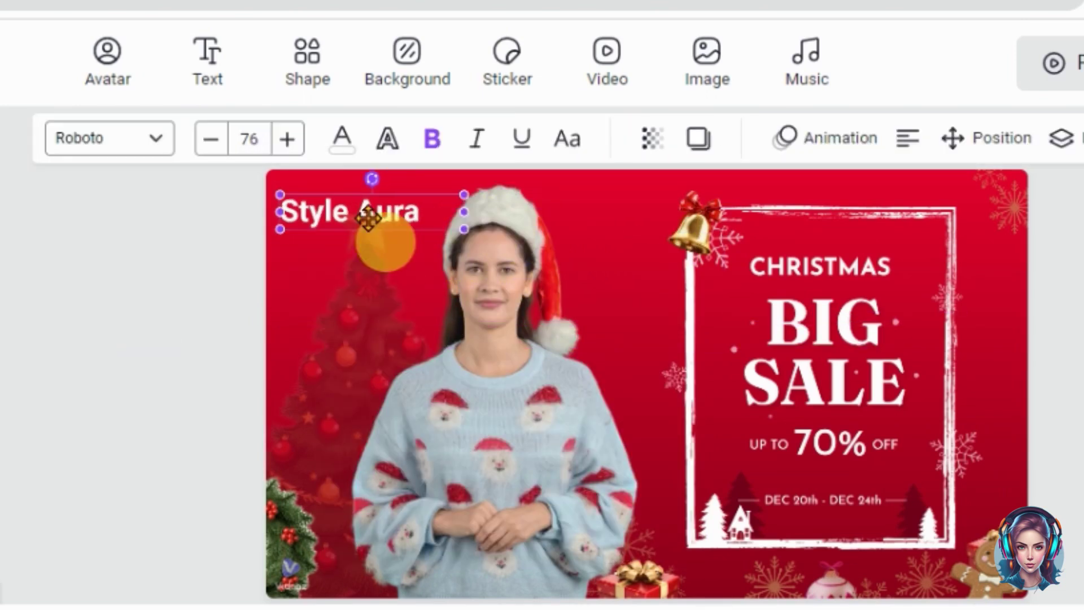
{"action": "left_click_drag", "start_coordinate": [368, 218], "coordinate": [840, 229]}
{"action": "left_click", "coordinate": [150, 138]}
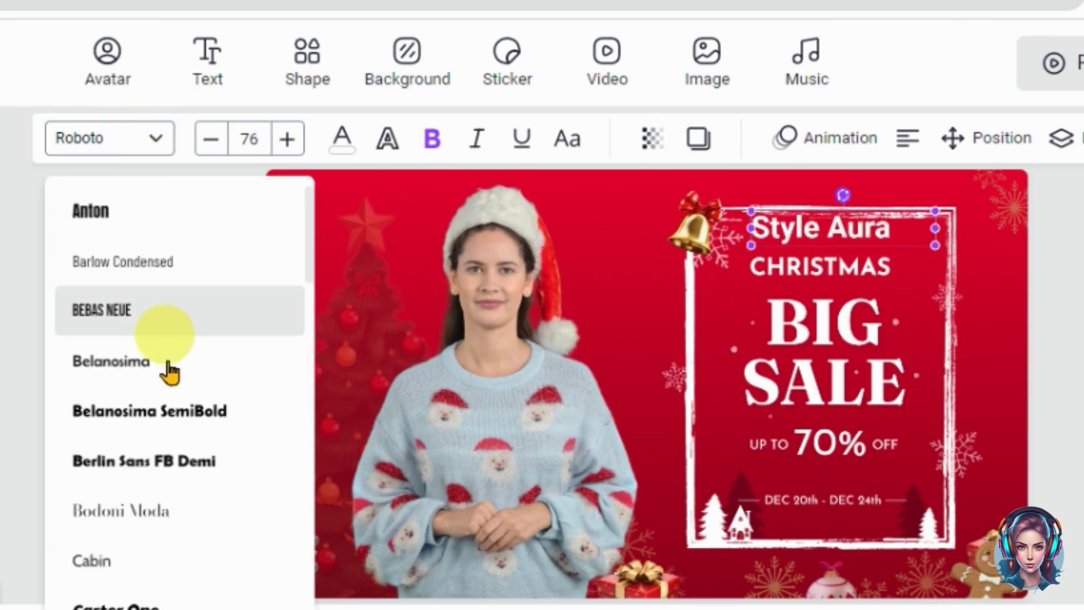
{"action": "left_click", "coordinate": [206, 411]}
Enlarge the white sale-text frame and scale Style Aura to font size 94.
{"action": "left_click", "coordinate": [737, 234]}
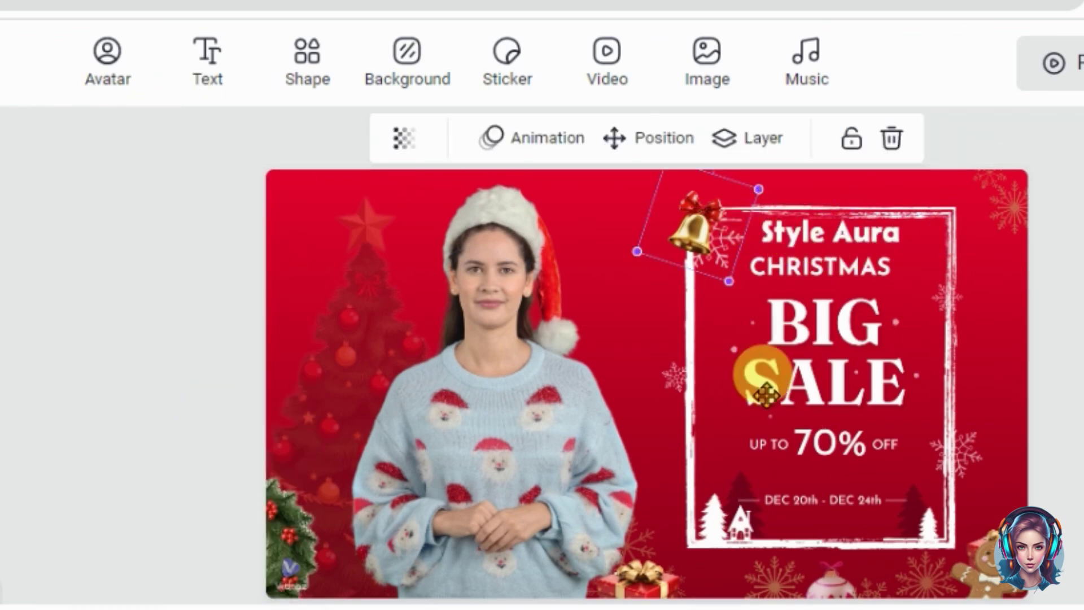
{"action": "left_click", "coordinate": [697, 448]}
{"action": "left_click_drag", "start_coordinate": [955, 207], "coordinate": [981, 181]}
{"action": "left_click", "coordinate": [697, 235]}
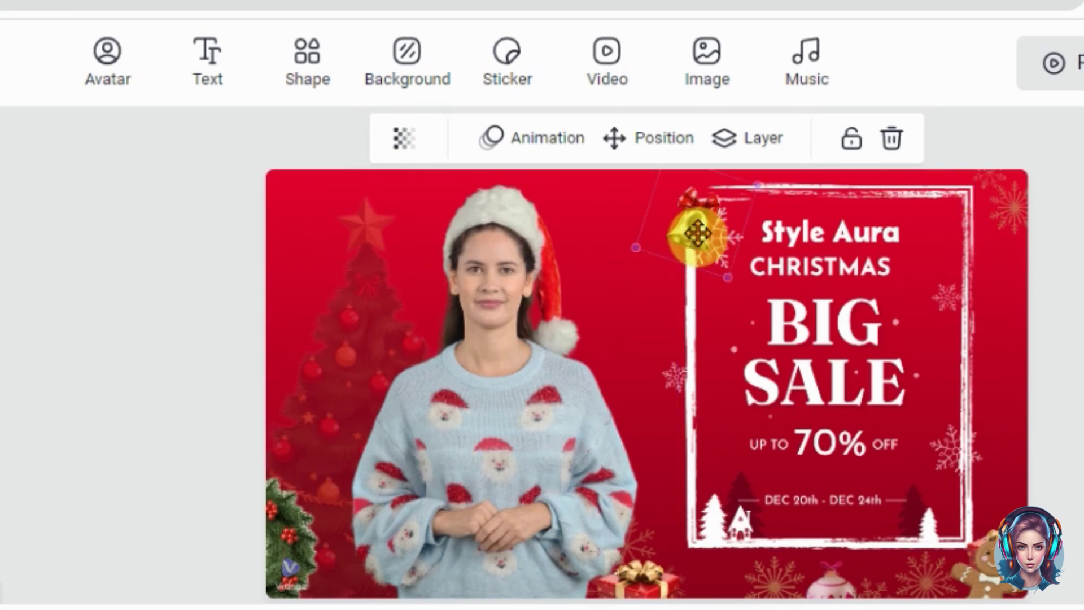
{"action": "left_click", "coordinate": [829, 231]}
{"action": "mouse_move", "coordinate": [757, 213]}
{"action": "left_mouse_down"}
{"action": "mouse_move", "coordinate": [727, 206]}
{"action": "mouse_move", "coordinate": [746, 207]}
{"action": "left_mouse_up"}
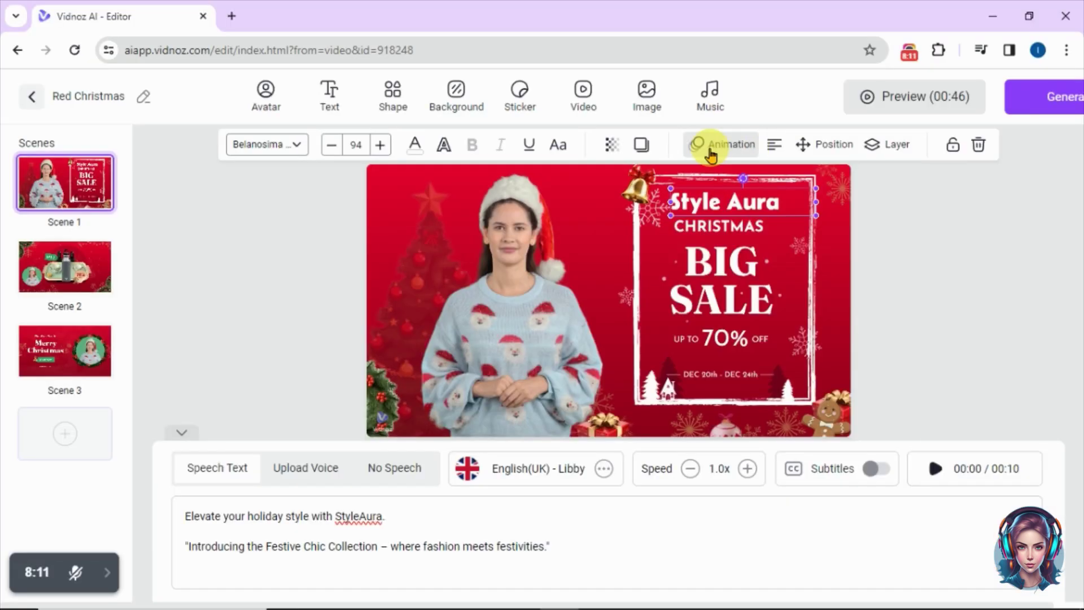
Give the Style Aura heading a 1.5 s Fade in right entrance with Smooth velocity.
{"action": "left_click", "coordinate": [711, 153]}
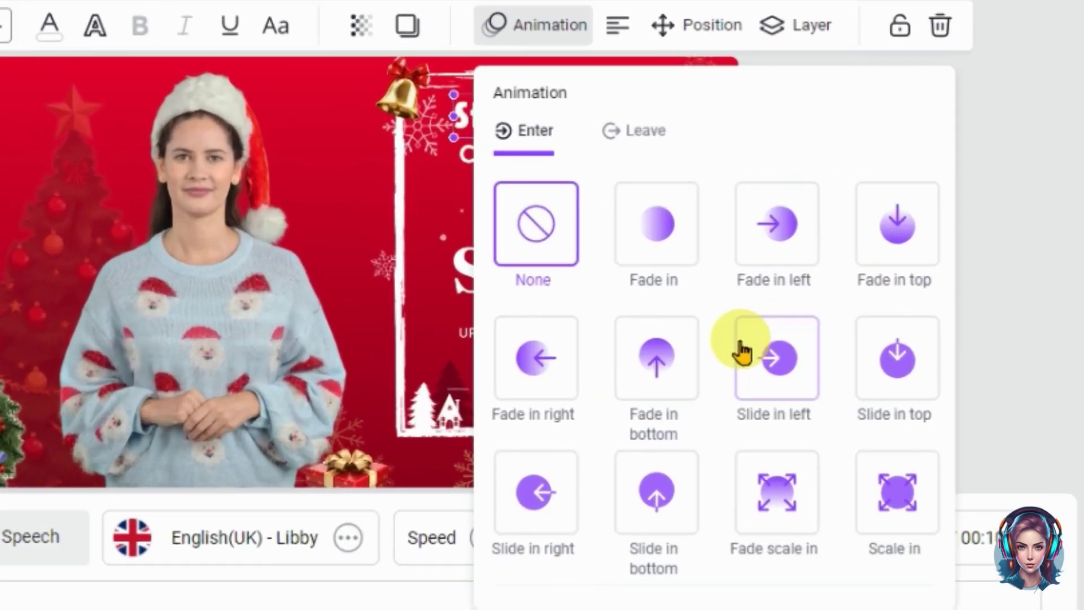
{"action": "left_click", "coordinate": [741, 366]}
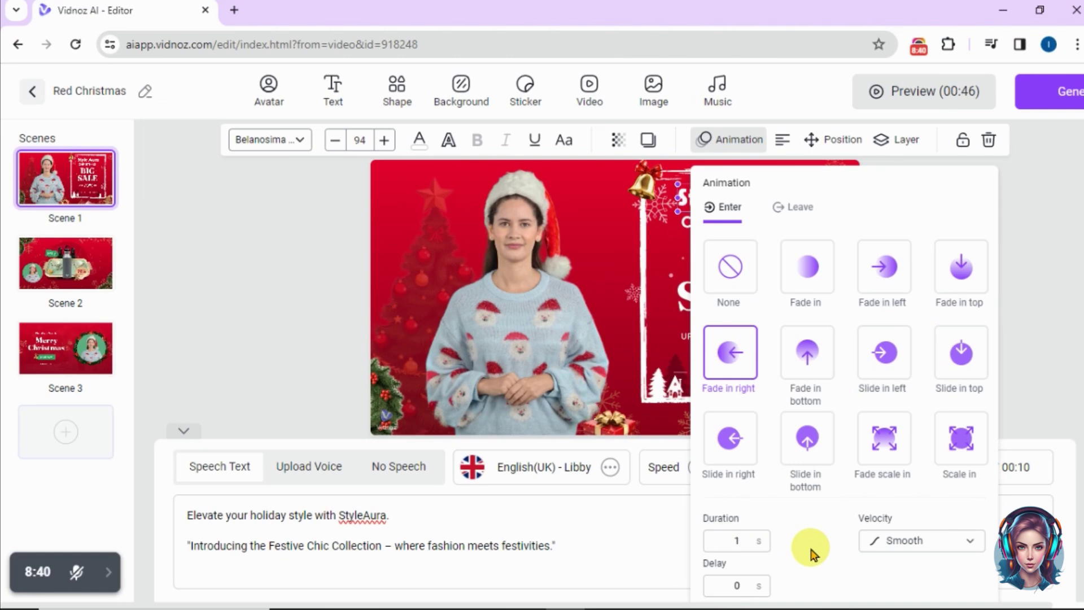
{"action": "left_click", "coordinate": [804, 555]}
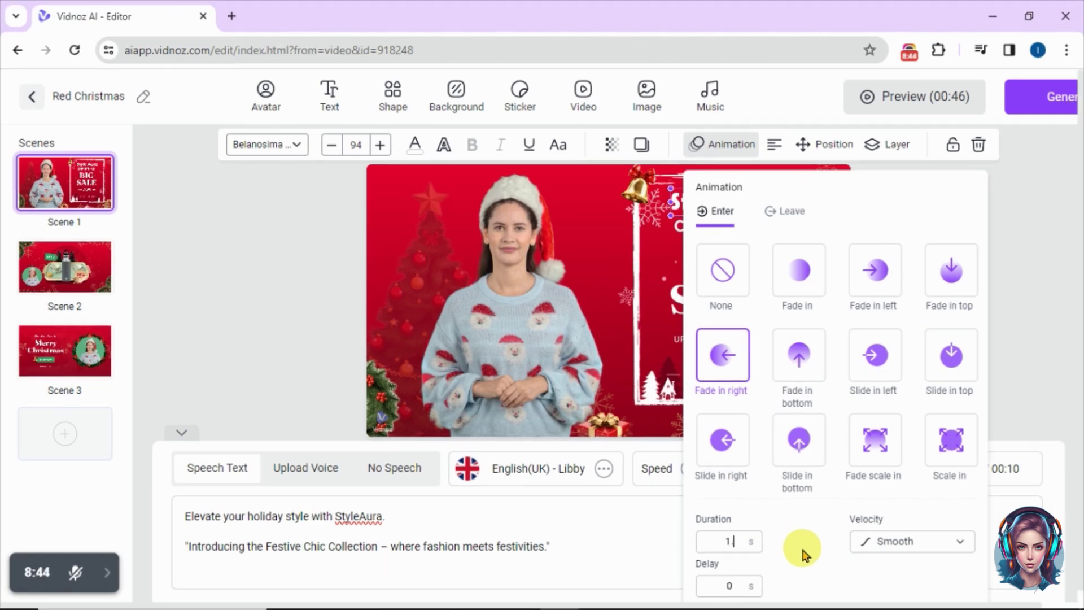
{"action": "left_click", "coordinate": [898, 539]}
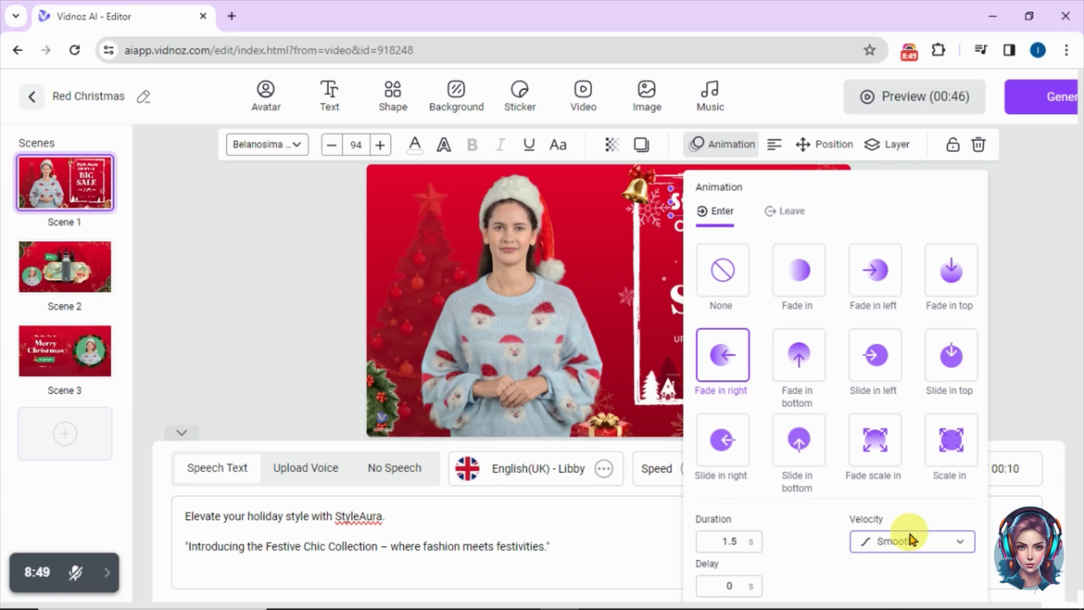
{"action": "left_click", "coordinate": [1042, 301]}
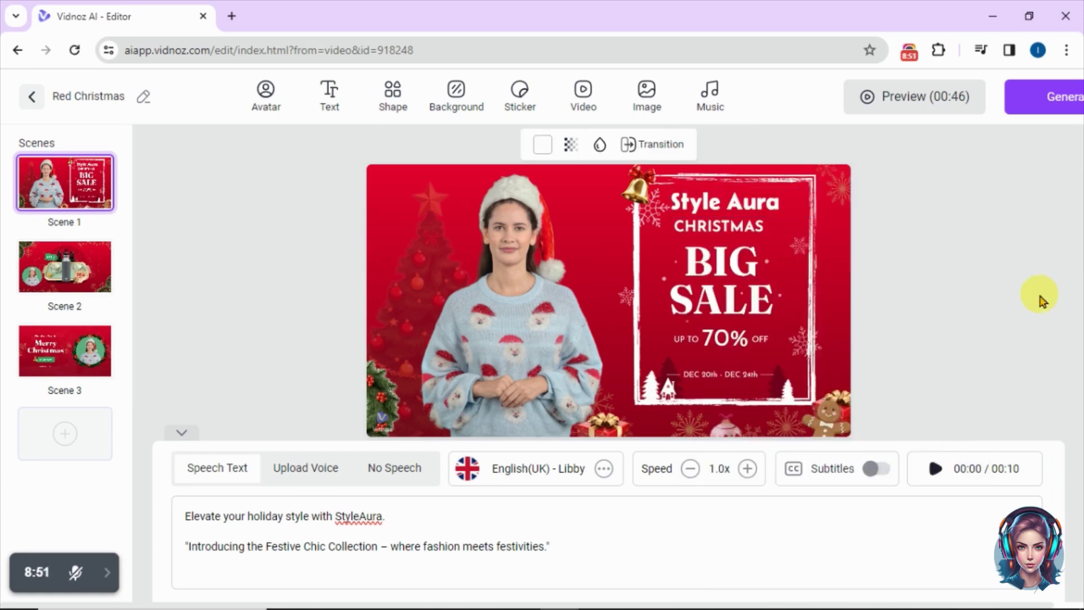
Delete the water bottle and tea tray images from Scene 2.
{"action": "left_click", "coordinate": [65, 269]}
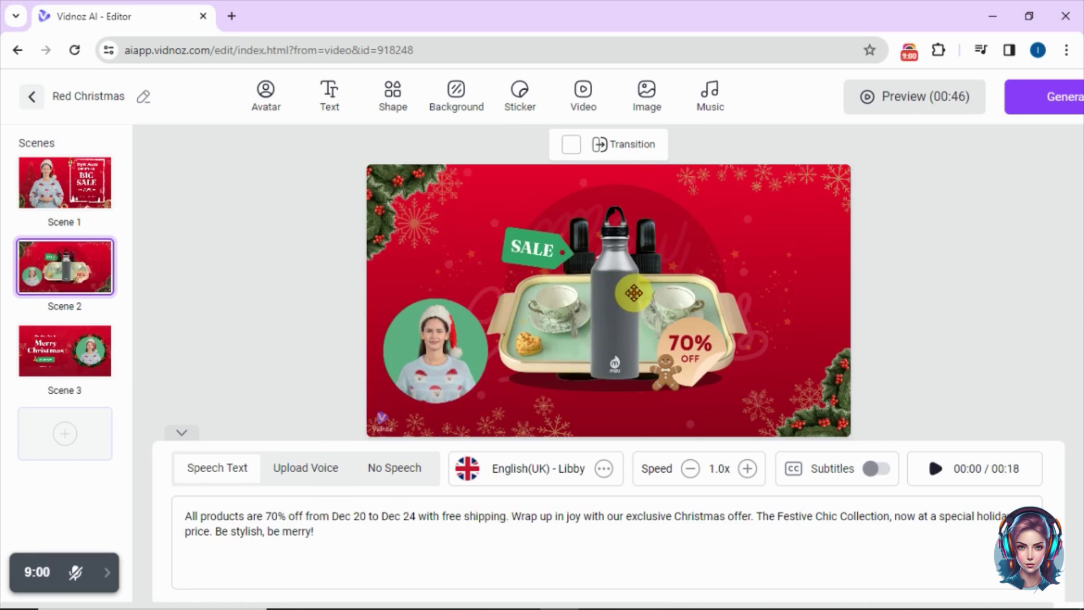
{"action": "left_click", "coordinate": [618, 334]}
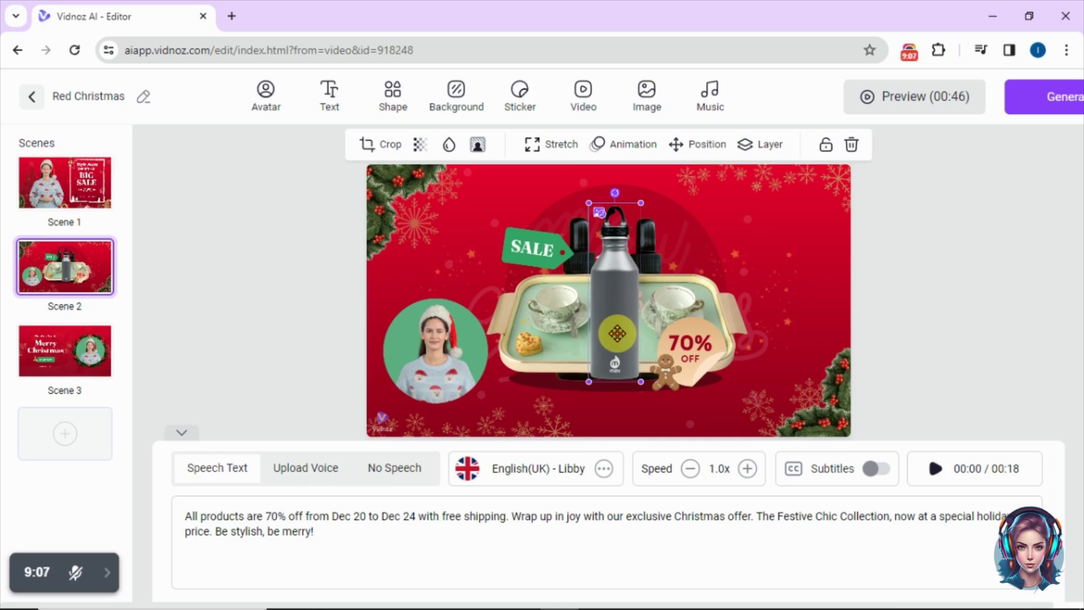
{"action": "key", "text": "Delete"}
{"action": "left_click", "coordinate": [625, 329]}
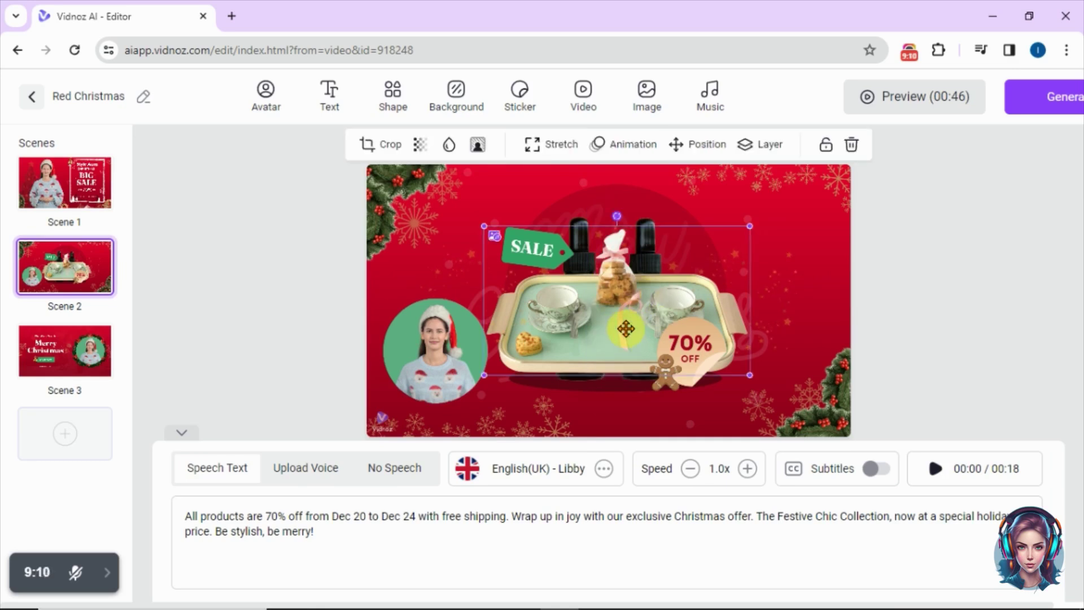
{"action": "key", "text": "Delete"}
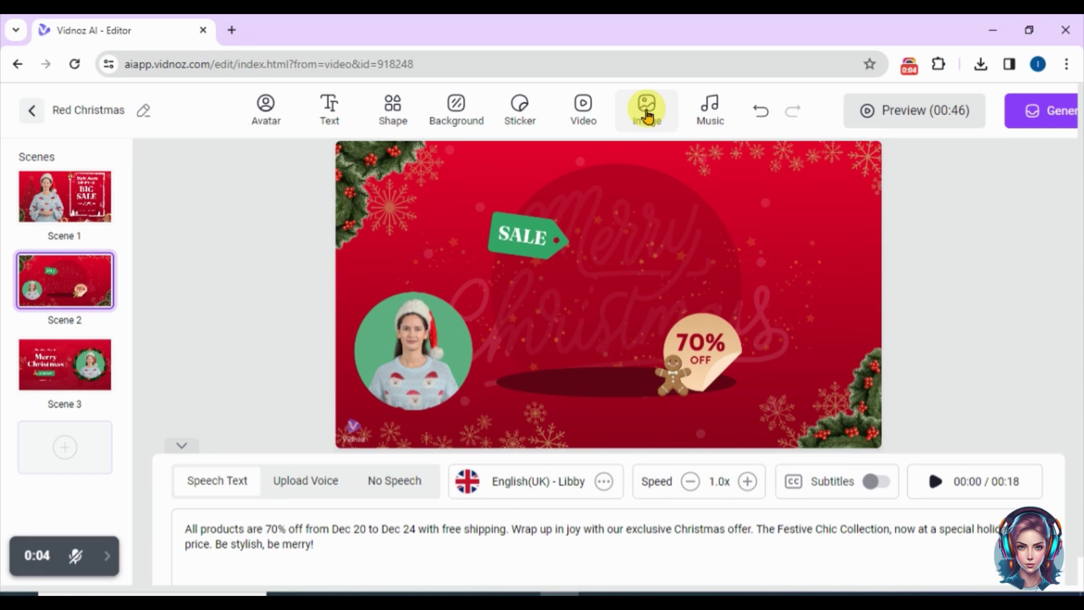
Add the pink jacket, teal jacket and black coat photos from My Images, resizing the pink jacket.
{"action": "left_click", "coordinate": [647, 116]}
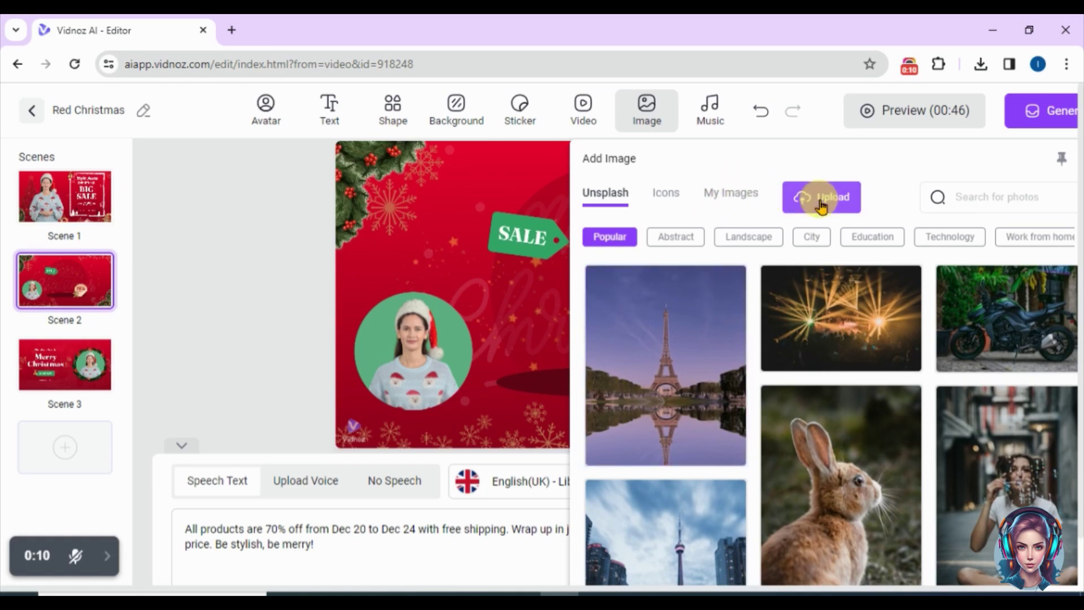
{"action": "left_click", "coordinate": [842, 195]}
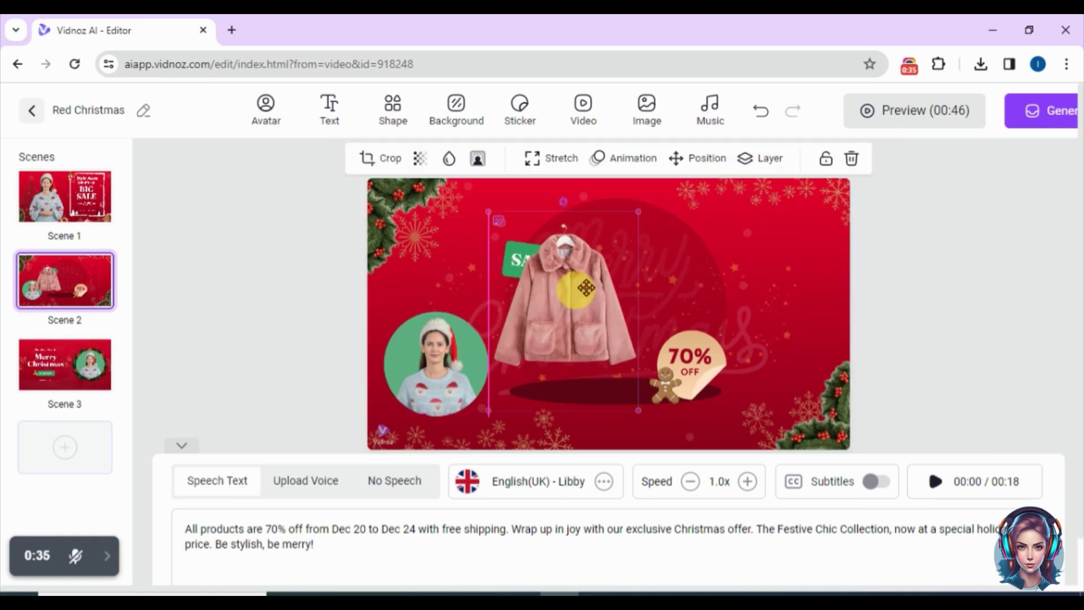
{"action": "left_click_drag", "start_coordinate": [570, 285], "coordinate": [600, 278]}
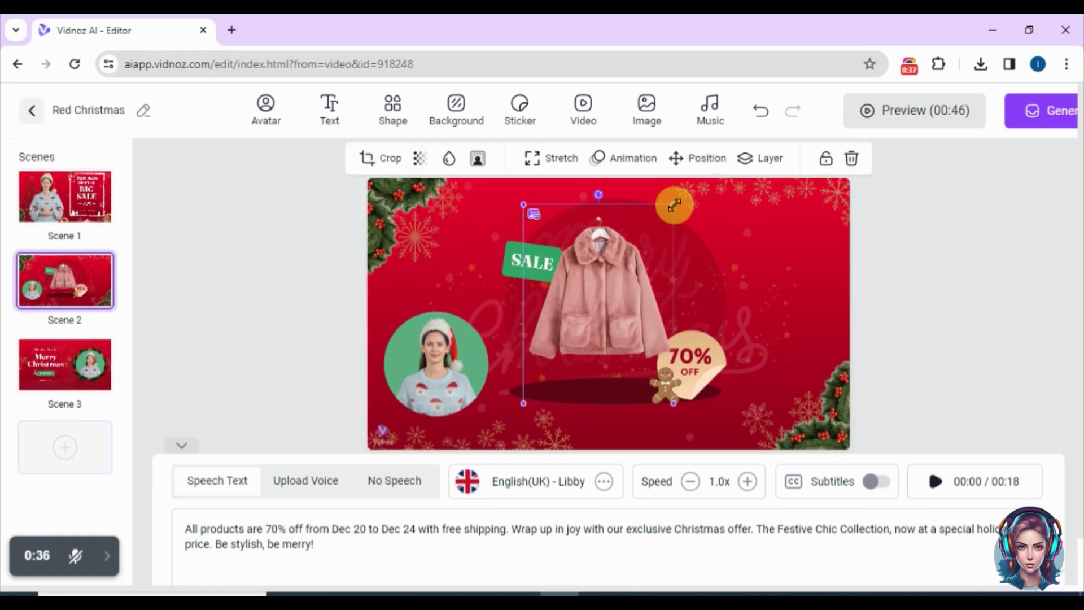
{"action": "left_click_drag", "start_coordinate": [675, 205], "coordinate": [656, 227]}
{"action": "left_click_drag", "start_coordinate": [596, 296], "coordinate": [604, 263]}
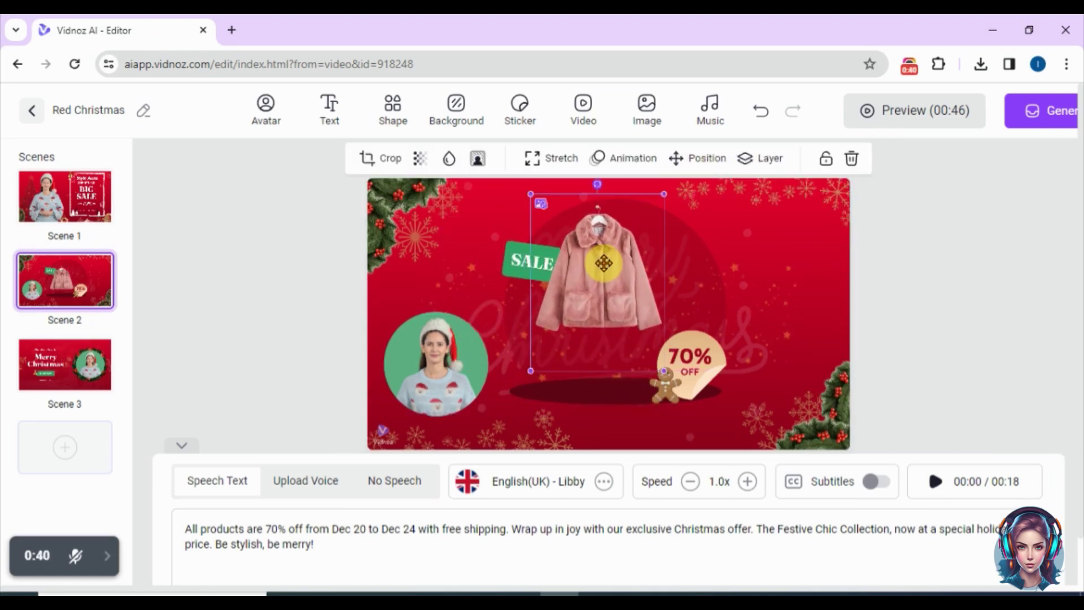
{"action": "left_click_drag", "start_coordinate": [664, 194], "coordinate": [658, 211]}
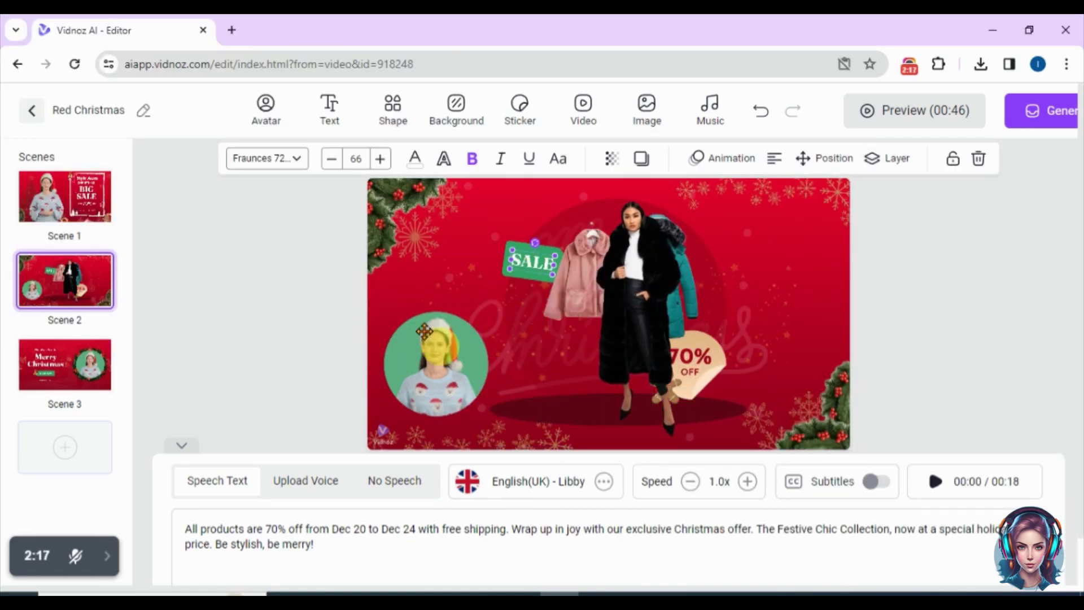
{"action": "left_click", "coordinate": [632, 160]}
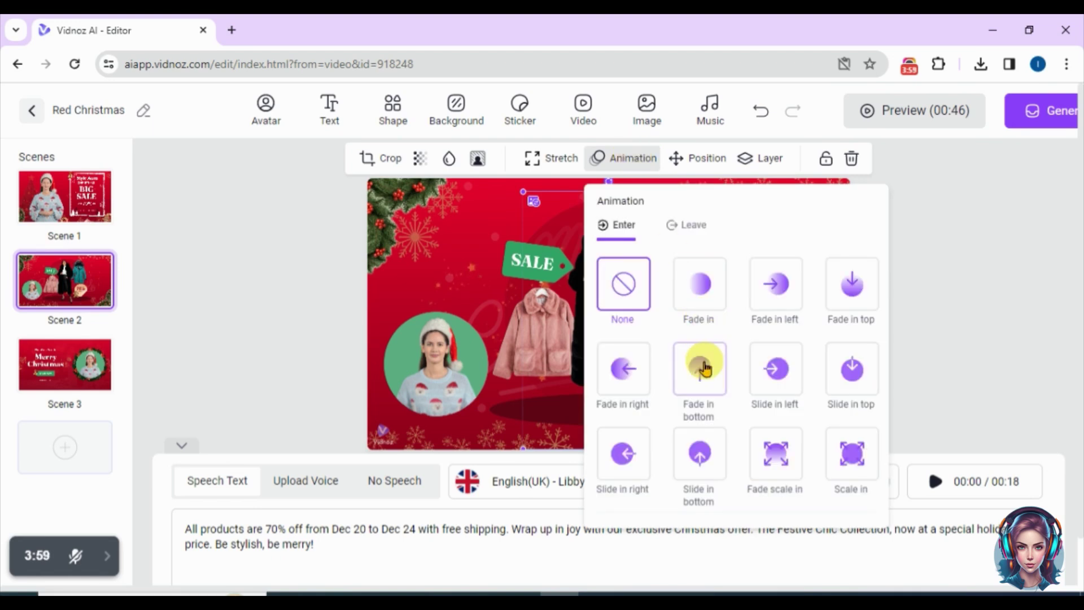
Give the pink jacket image a 3-second Fade scale in entrance.
{"action": "left_click", "coordinate": [786, 449]}
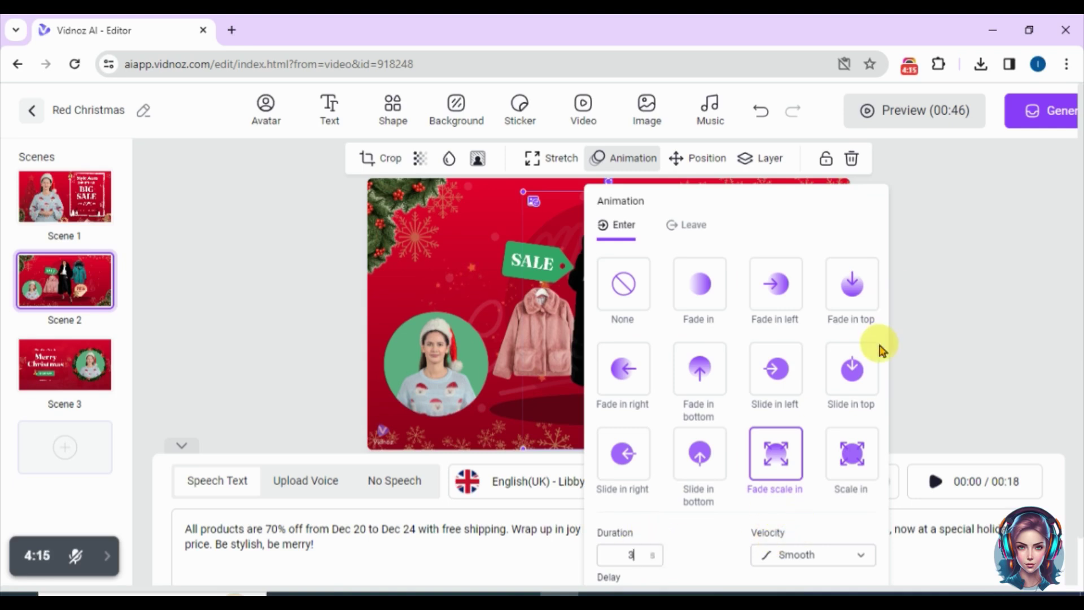
{"action": "right_click", "coordinate": [693, 596]}
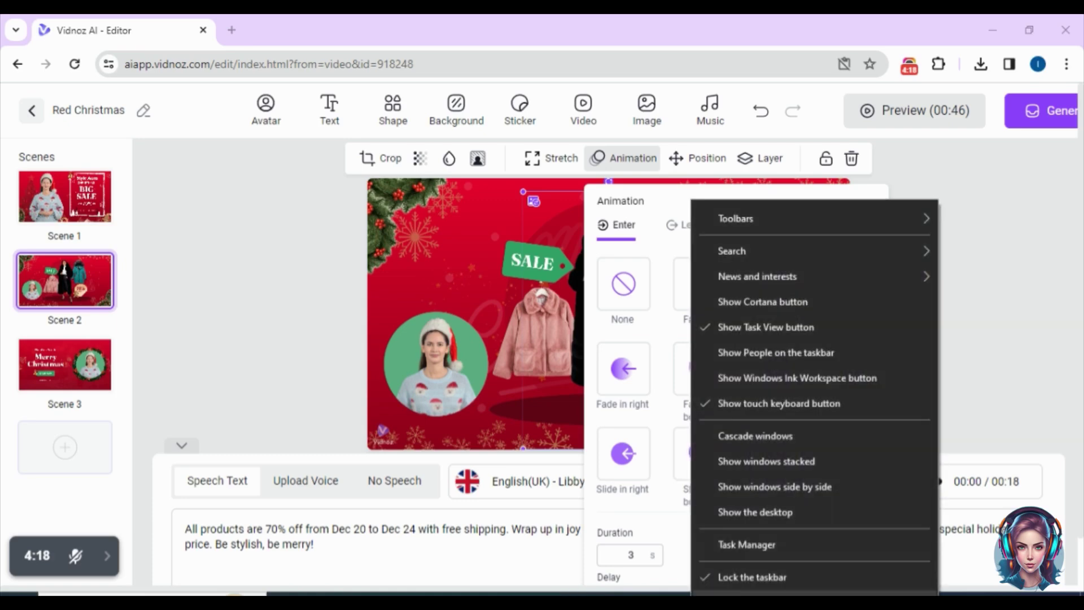
{"action": "key", "text": "Escape"}
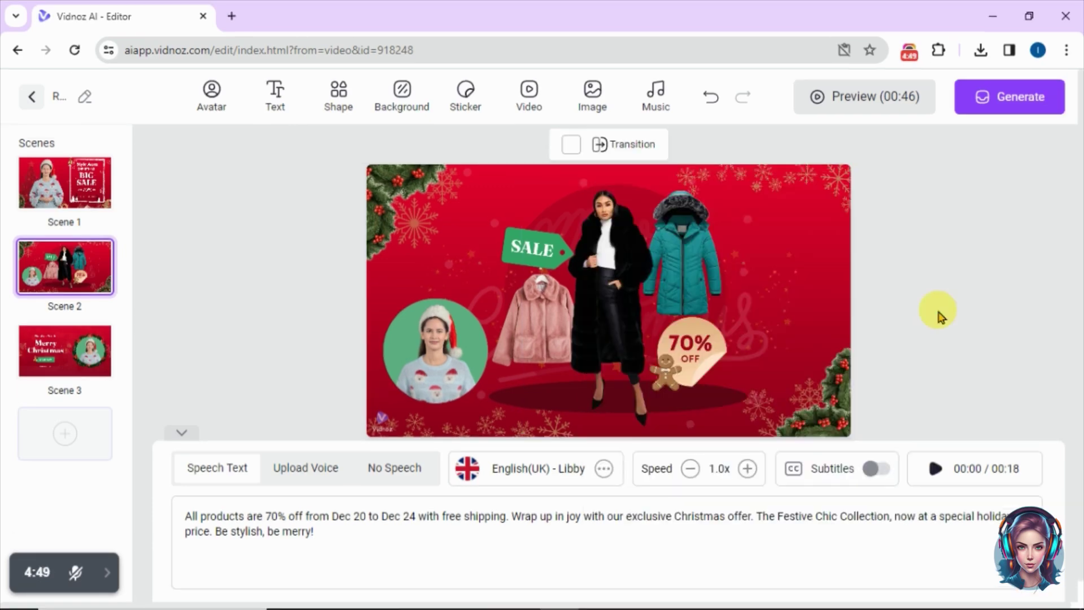
Make the teal jacket image fade in from the right.
{"action": "left_click", "coordinate": [541, 317]}
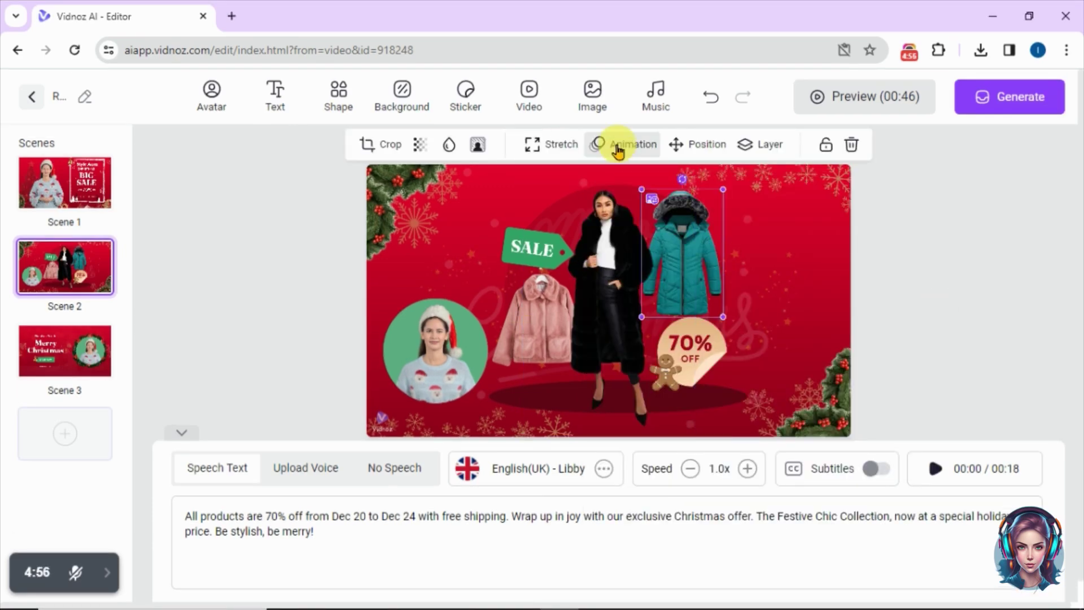
{"action": "left_click", "coordinate": [623, 143]}
{"action": "left_click", "coordinate": [623, 368]}
{"action": "left_click", "coordinate": [499, 347]}
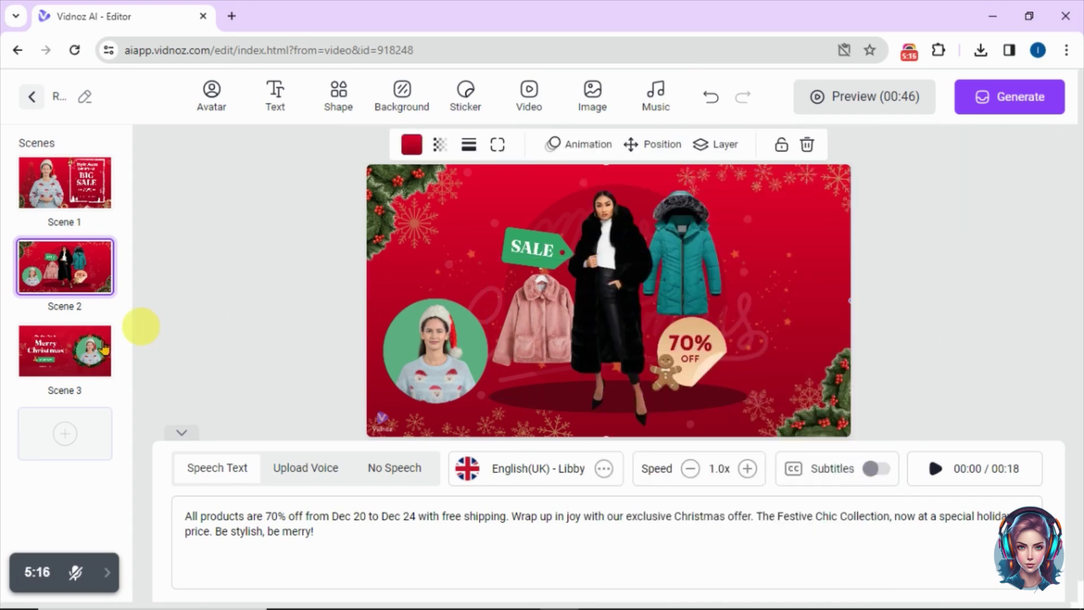
{"action": "left_click", "coordinate": [66, 349]}
{"action": "left_click", "coordinate": [504, 384]}
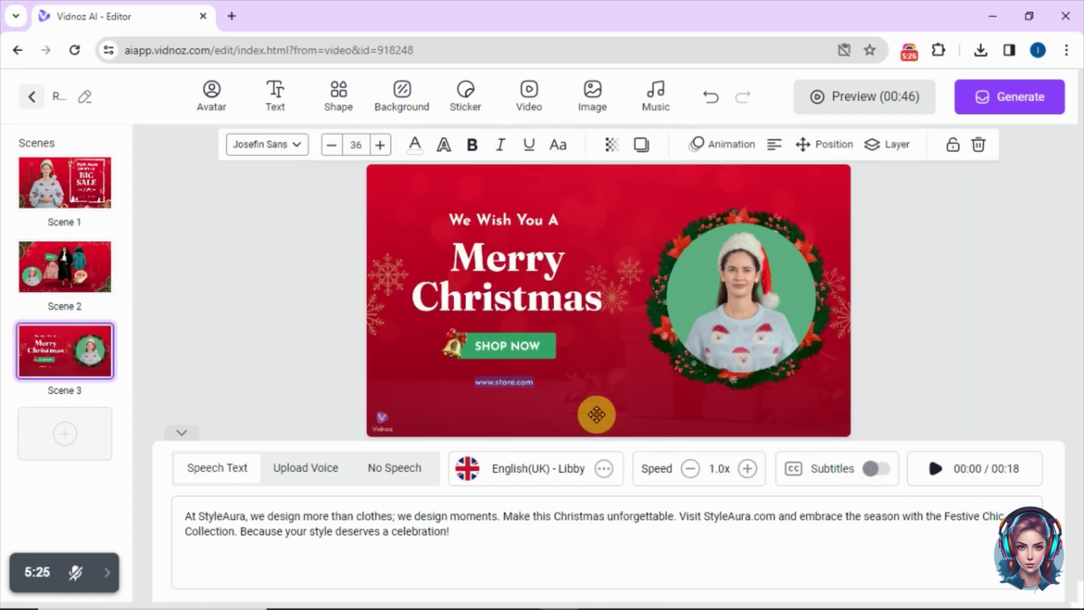
{"action": "type", "text": "www.Styleau"}
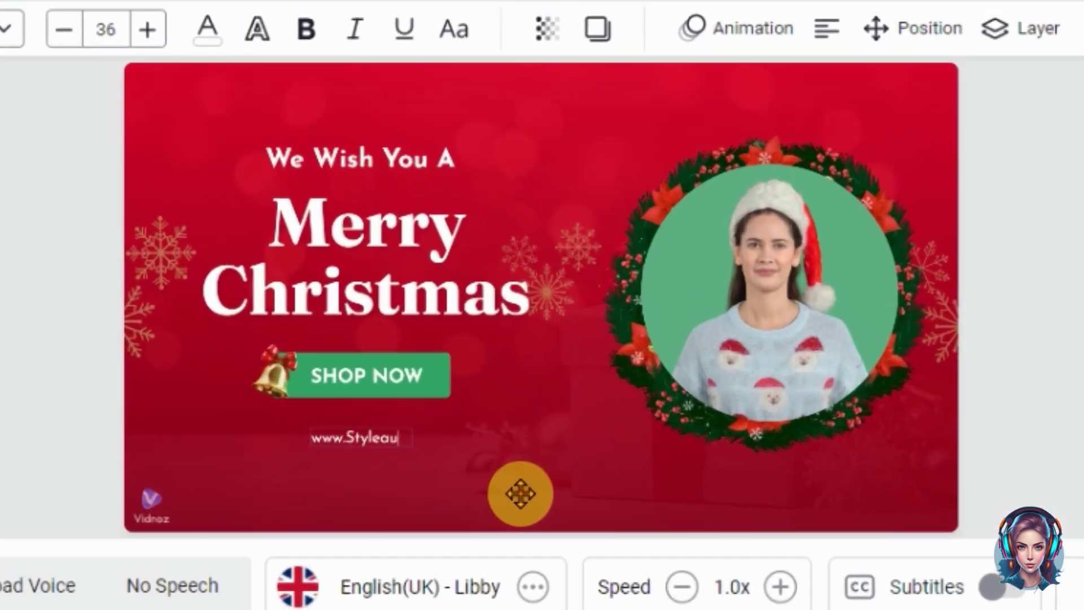
{"action": "type", "text": "ra.com"}
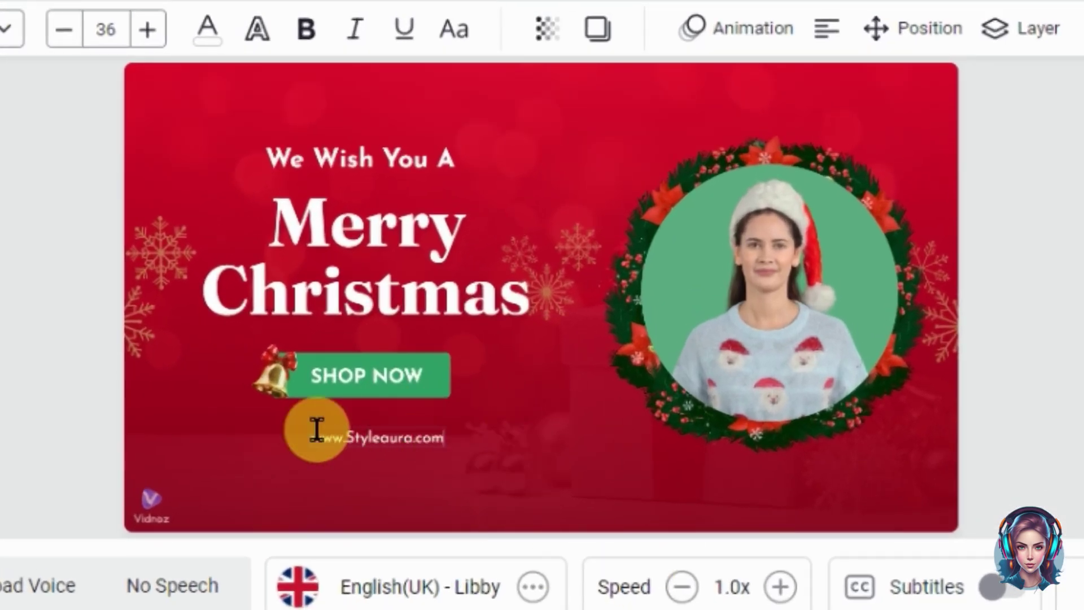
{"action": "left_click", "coordinate": [387, 435]}
{"action": "left_click_drag", "start_coordinate": [308, 436], "coordinate": [61, 407]}
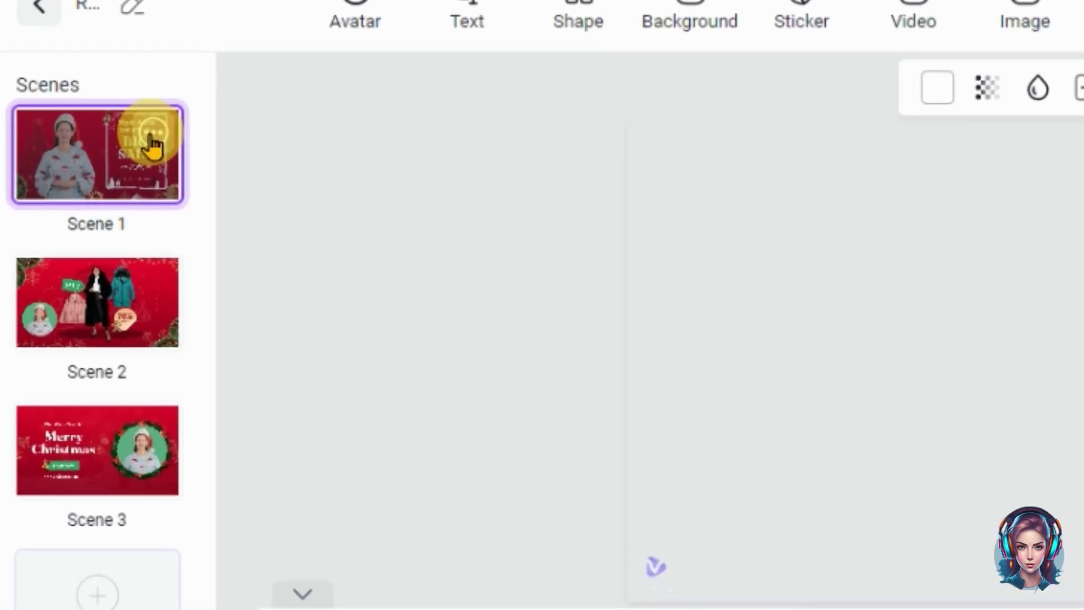
Apply the Slide right transition to Scene 1.
{"action": "left_click", "coordinate": [152, 135]}
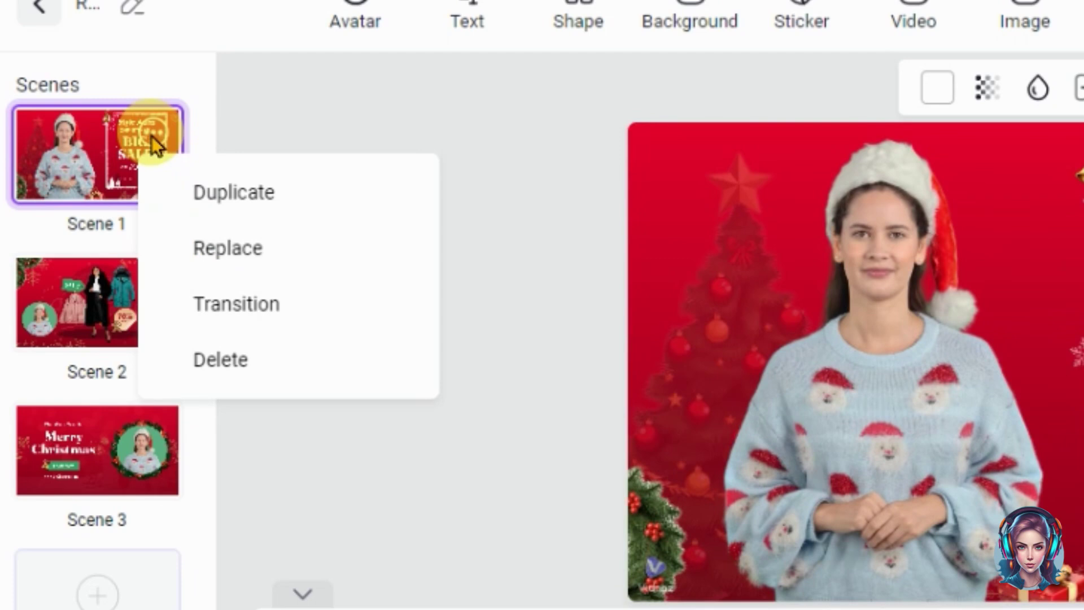
{"action": "left_click", "coordinate": [243, 303]}
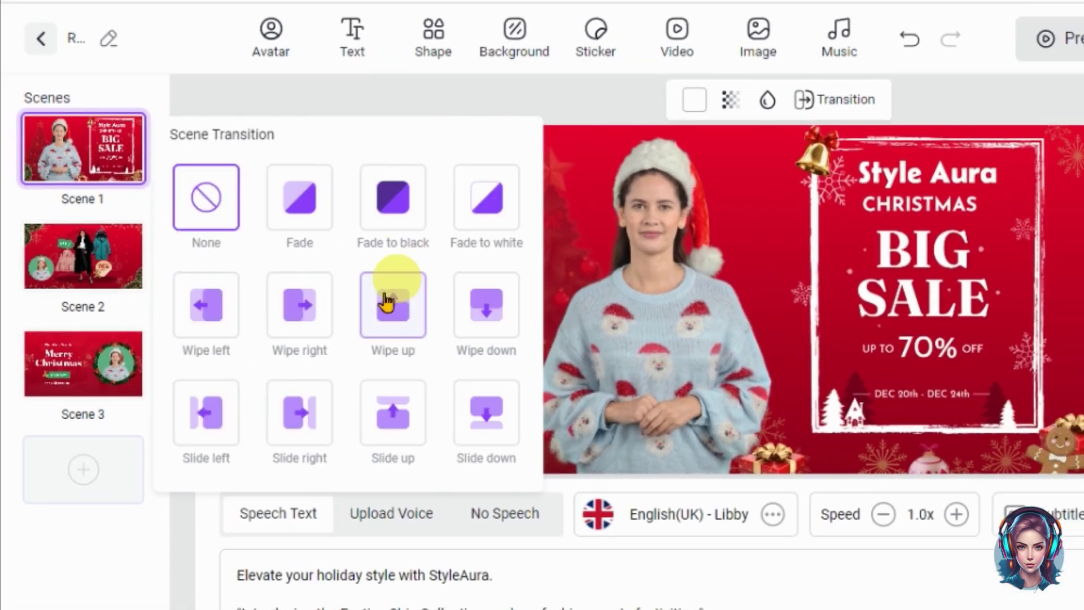
{"action": "left_click", "coordinate": [301, 423]}
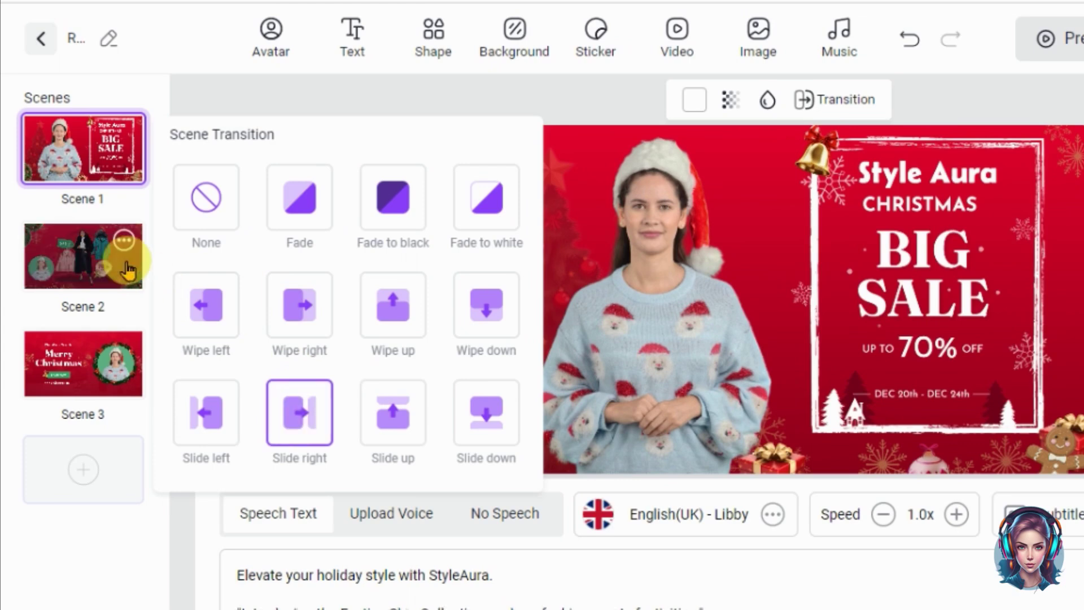
Apply the Slide right transition to Scene 2 as well.
{"action": "left_click", "coordinate": [125, 251]}
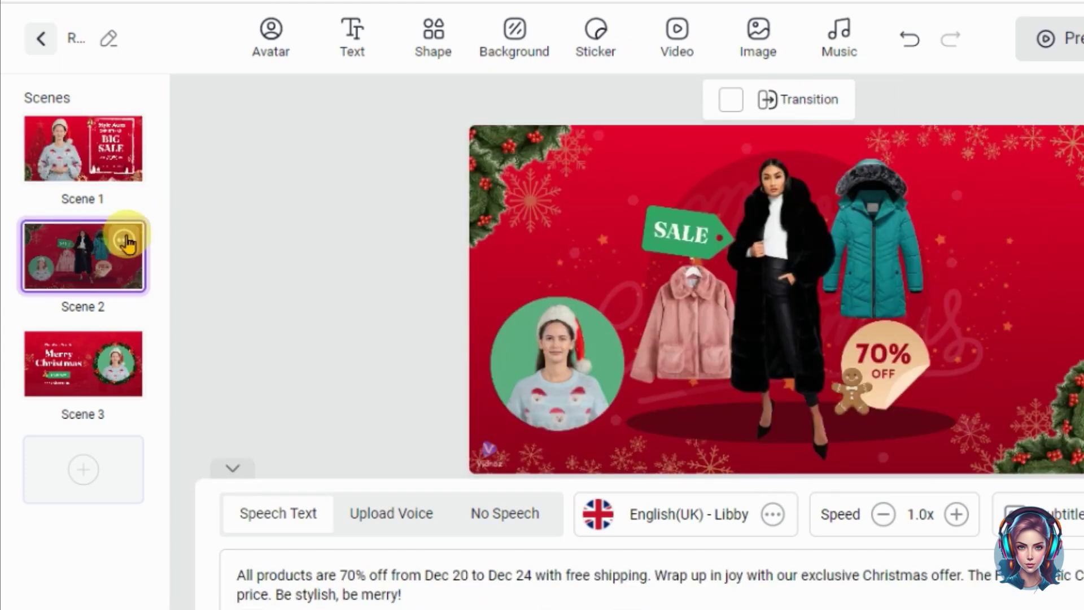
{"action": "left_click", "coordinate": [124, 241]}
{"action": "left_click", "coordinate": [176, 366]}
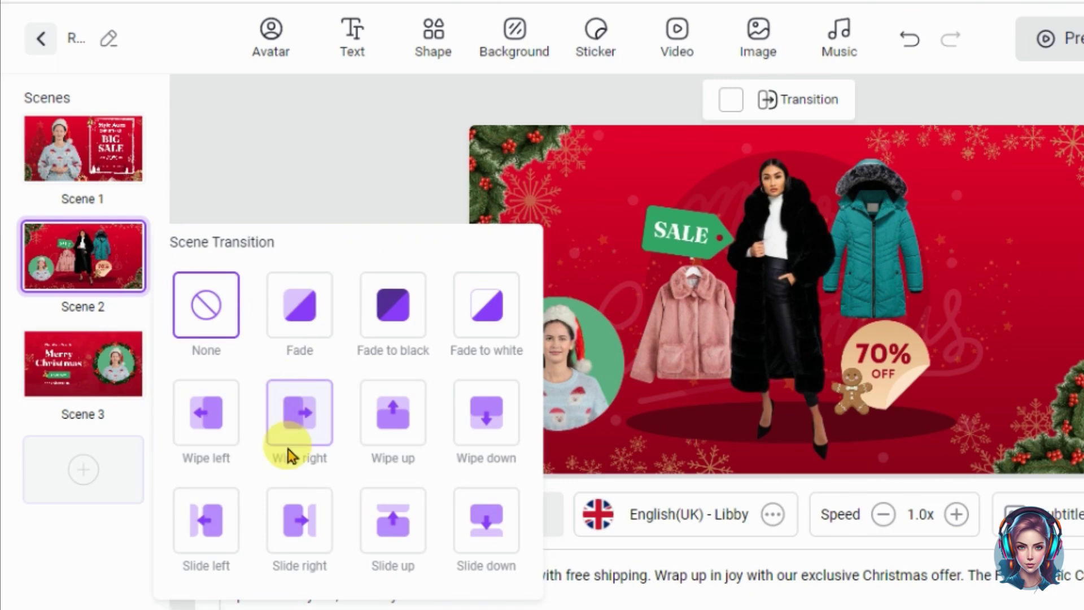
{"action": "left_click", "coordinate": [295, 516]}
{"action": "left_click", "coordinate": [290, 116]}
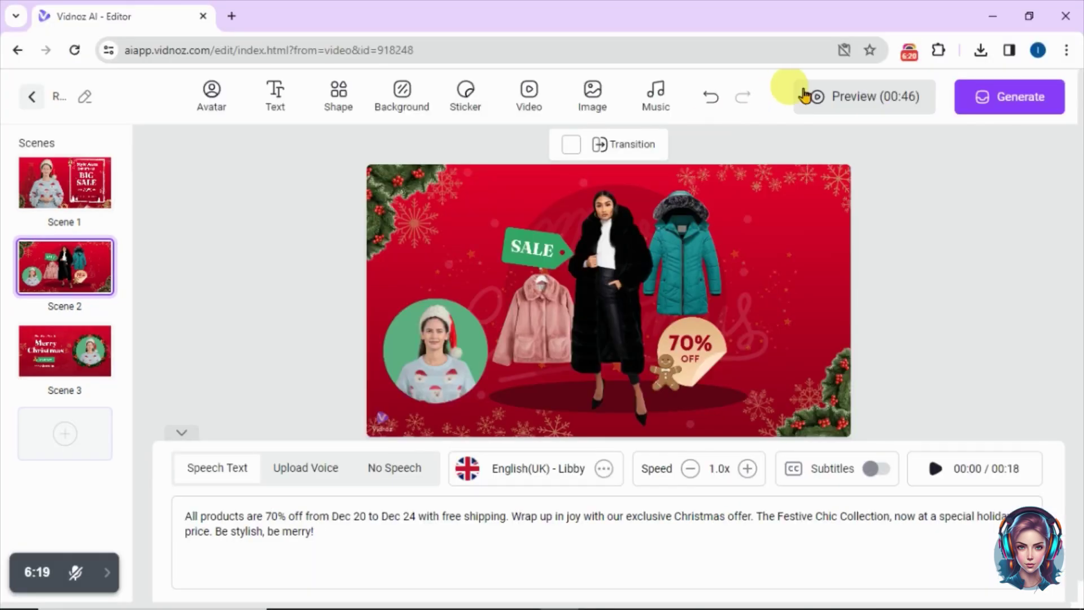
Play a preview of the full 00:44 promo video, then return to Scene 1 for editing.
{"action": "left_click", "coordinate": [1052, 38]}
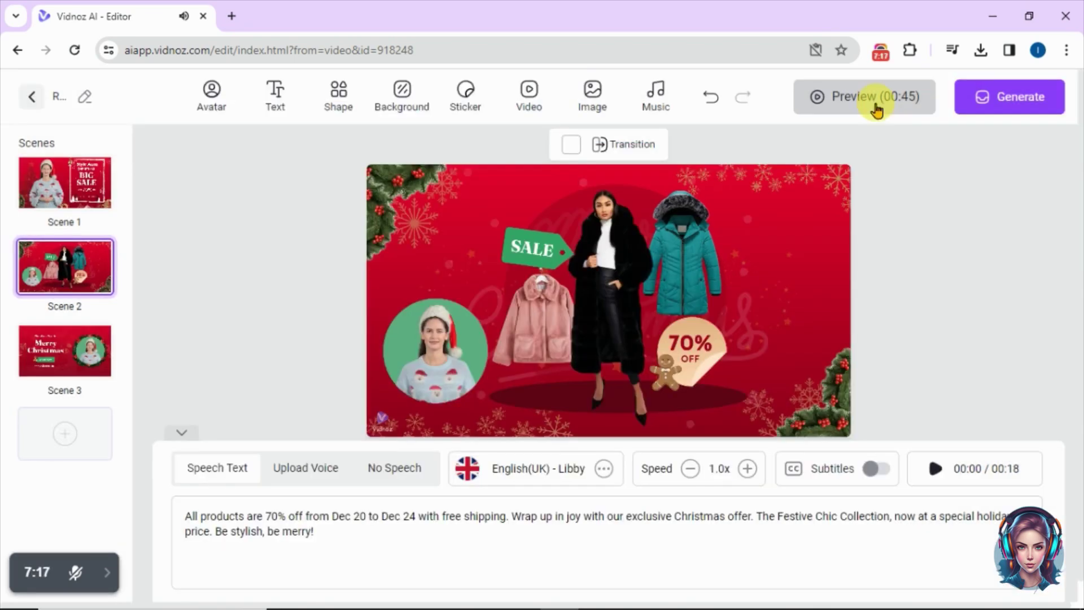
{"action": "left_click", "coordinate": [33, 168]}
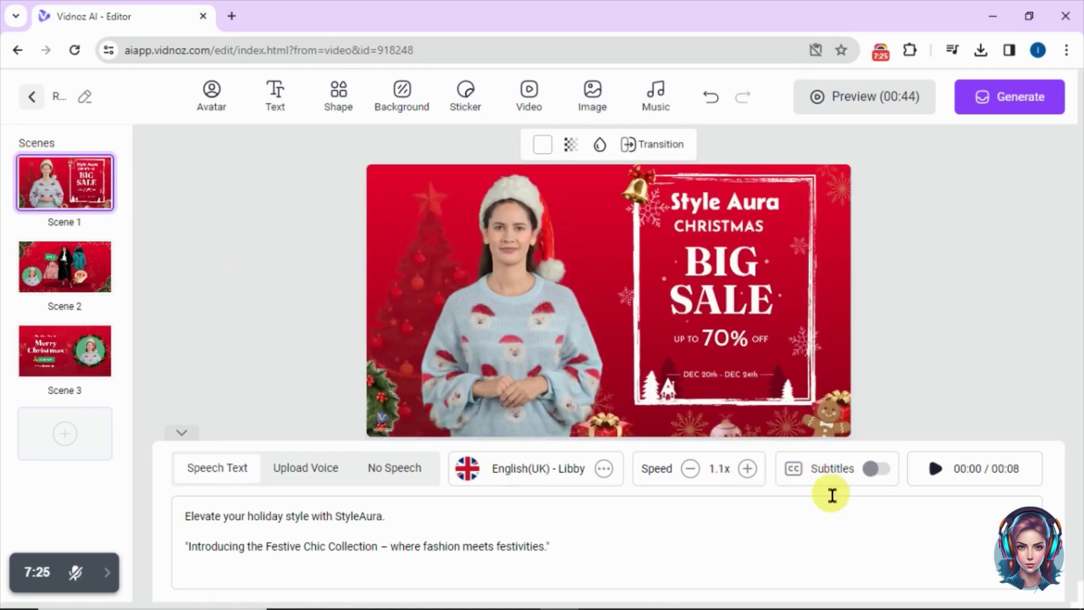
Replace the UK Libby narration voice with English(US) - Monica for all female avatars.
{"action": "left_click", "coordinate": [875, 470]}
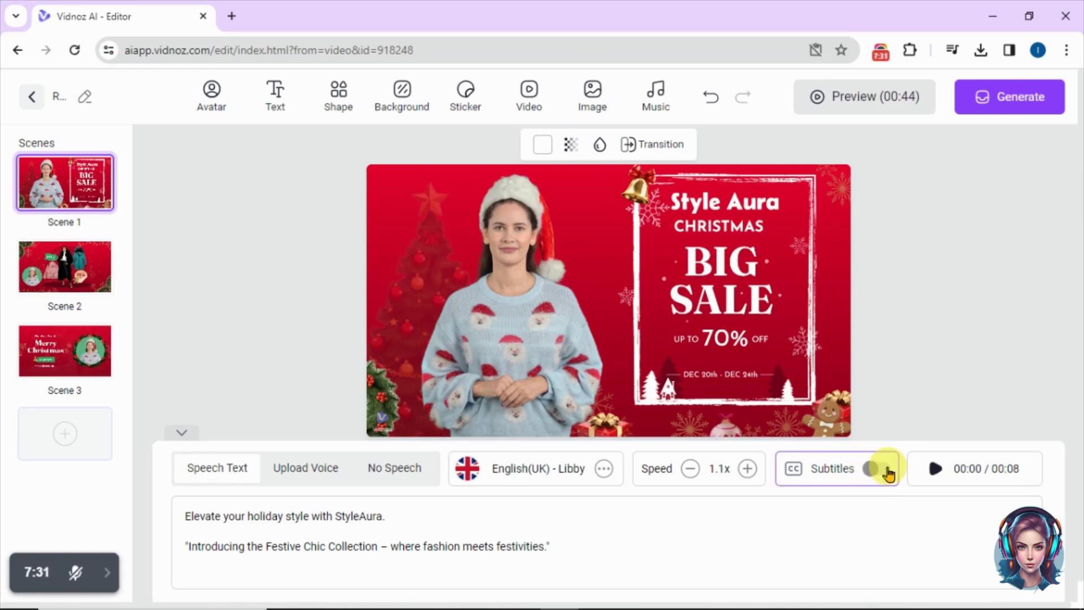
{"action": "left_click", "coordinate": [604, 470]}
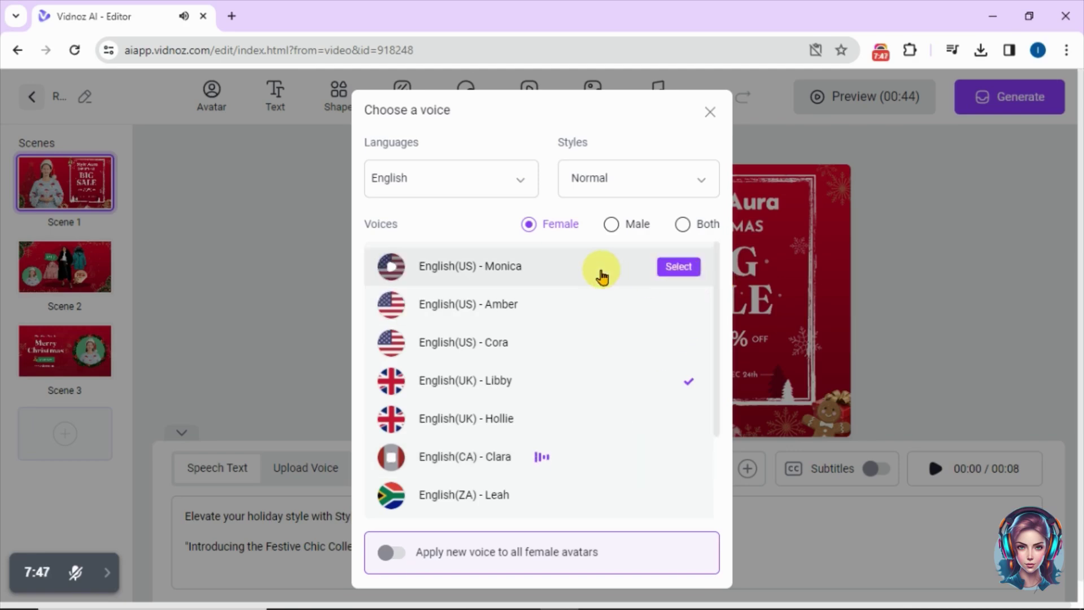
{"action": "left_click", "coordinate": [603, 276]}
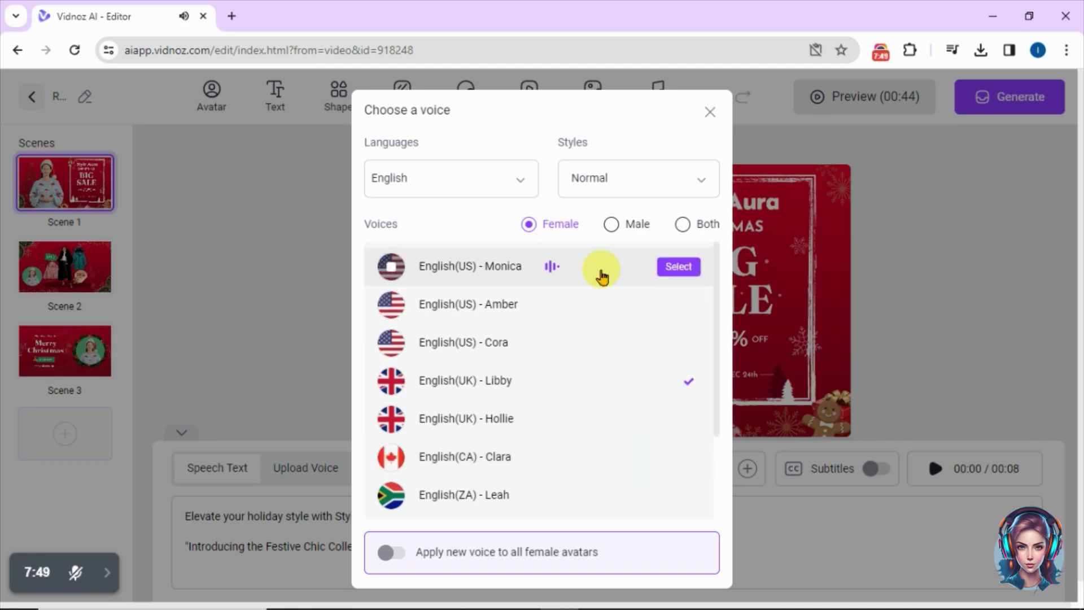
{"action": "left_click", "coordinate": [396, 554]}
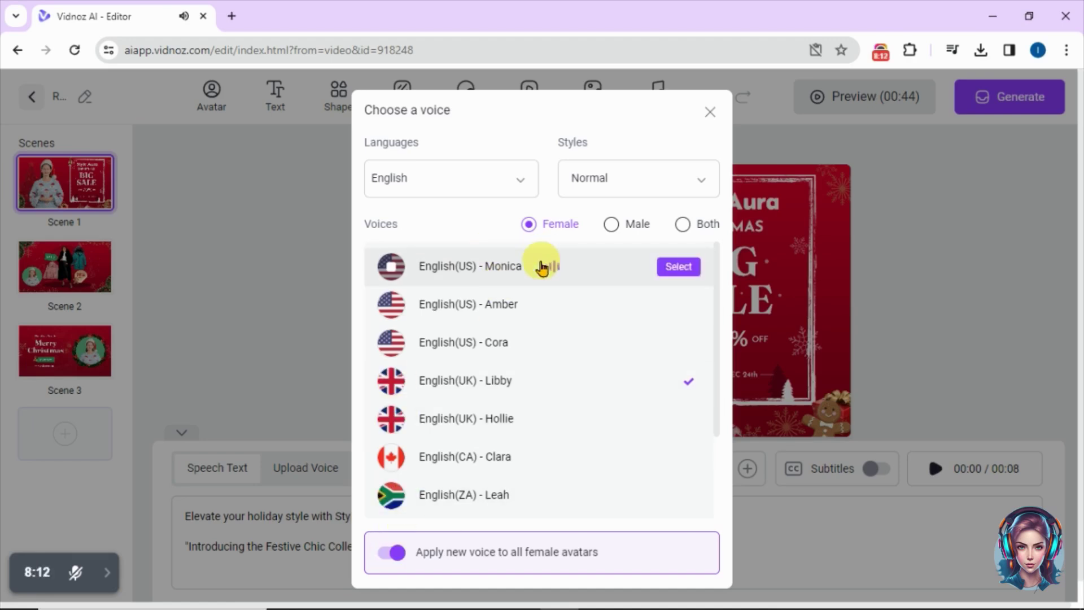
{"action": "left_click", "coordinate": [675, 264]}
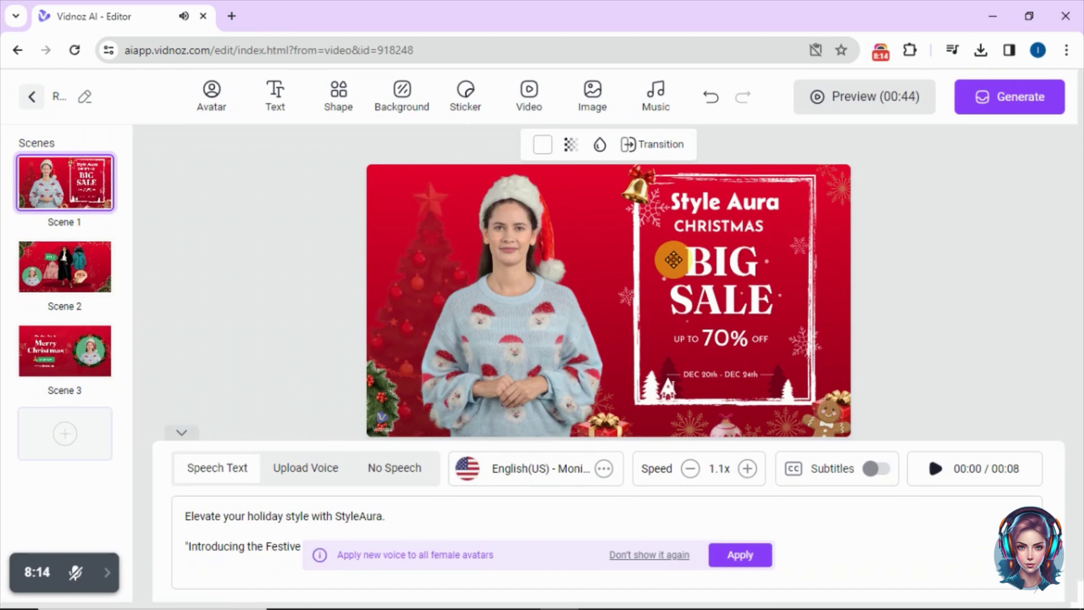
{"action": "left_click", "coordinate": [738, 557]}
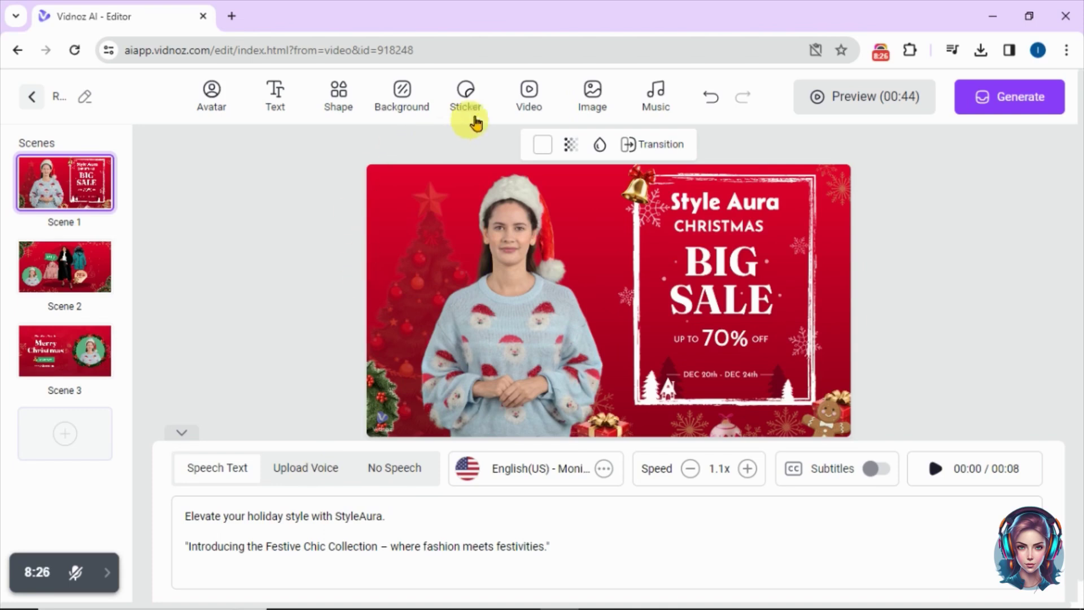
Place the red Sale sticker in Scene 1's top-left corner, shrunk to a small size.
{"action": "left_click", "coordinate": [472, 108]}
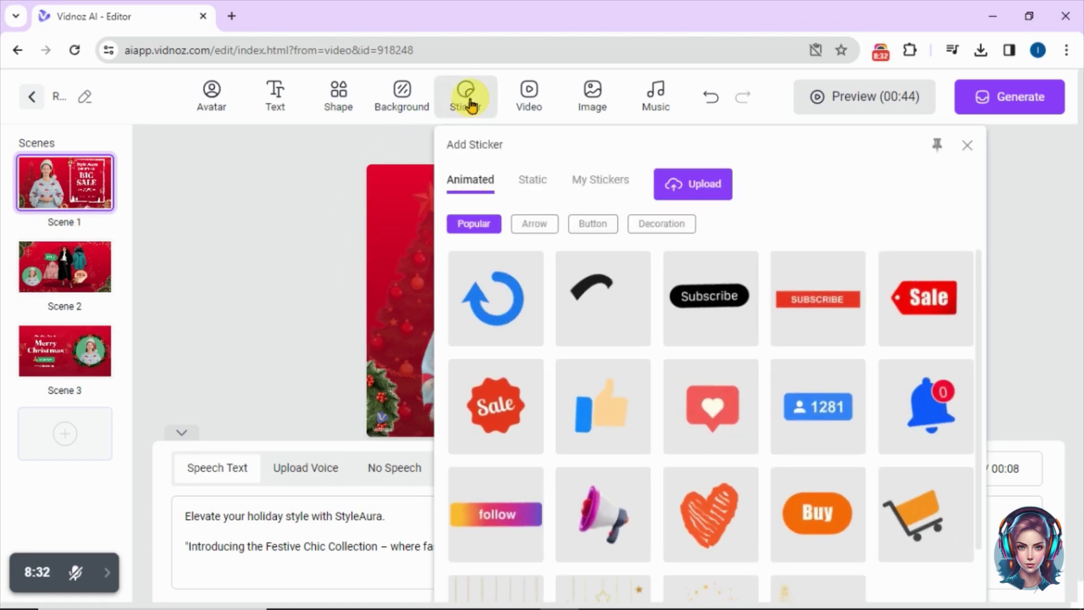
{"action": "left_click", "coordinate": [468, 316]}
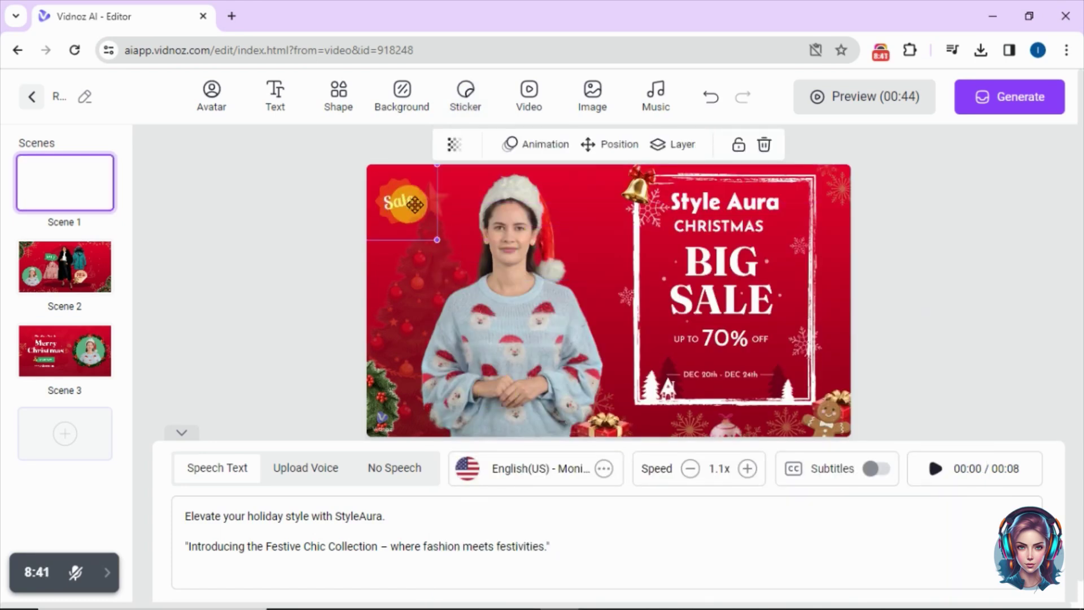
{"action": "left_click_drag", "start_coordinate": [436, 245], "coordinate": [436, 238]}
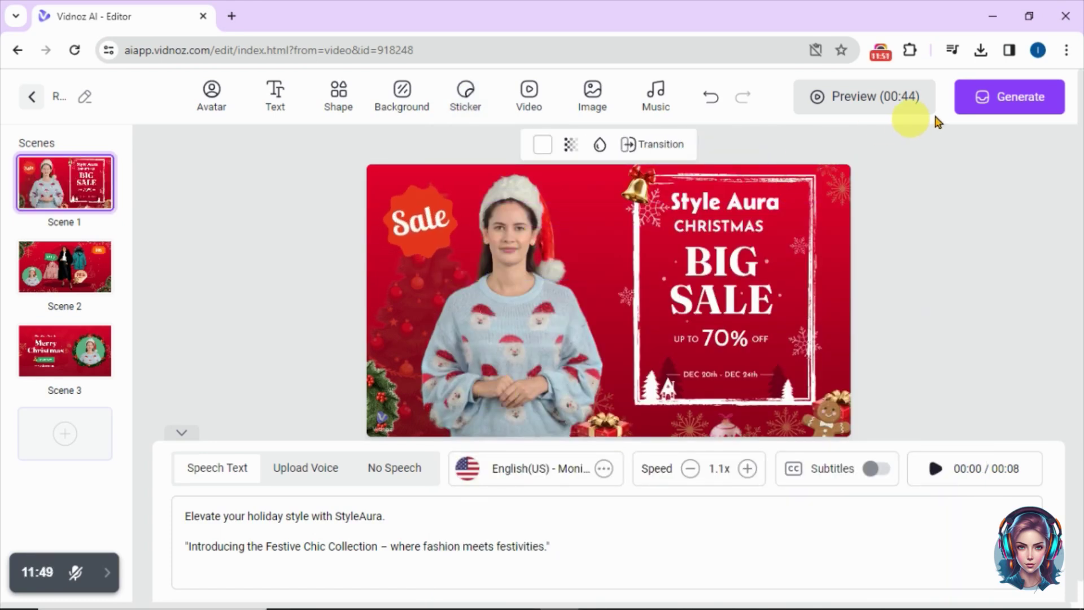
Generate the Red Christmas video and download it from My Creations in 720p.
{"action": "left_click", "coordinate": [1012, 99]}
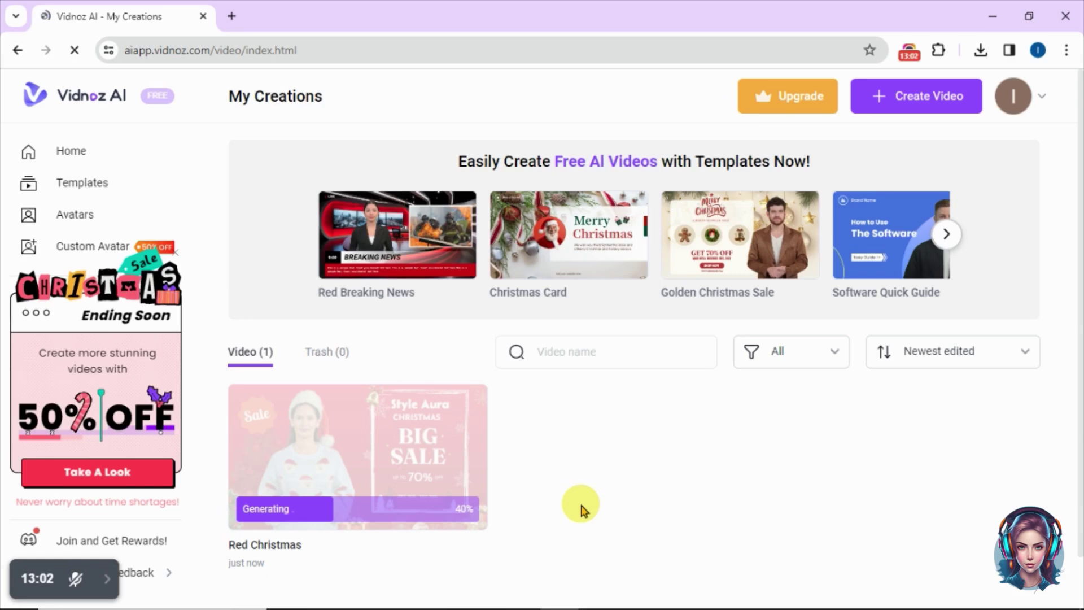
{"action": "left_click", "coordinate": [283, 523]}
{"action": "left_click", "coordinate": [460, 518]}
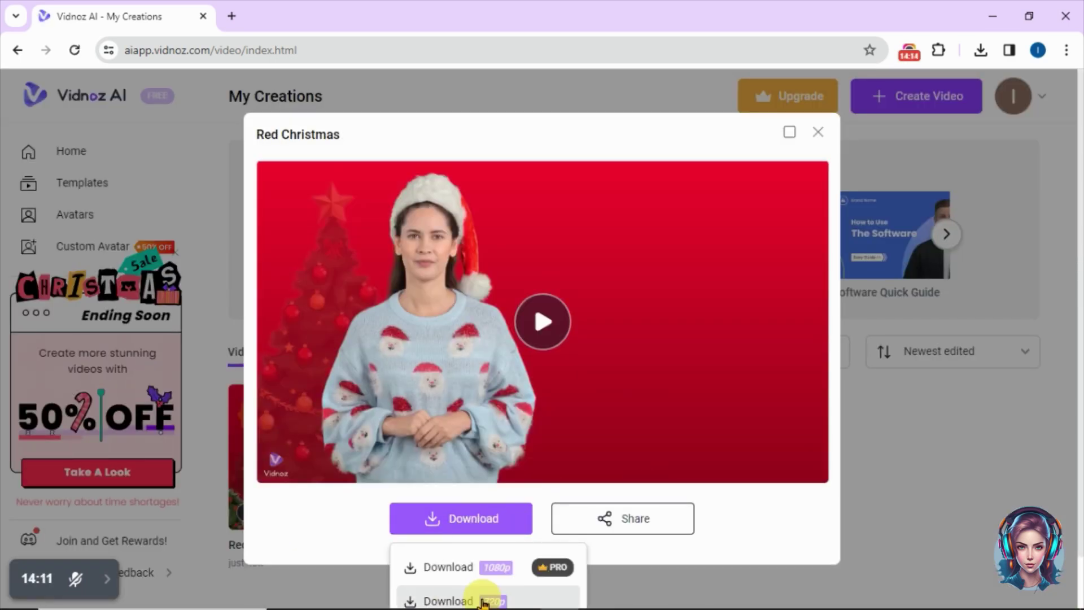
{"action": "left_click", "coordinate": [484, 601]}
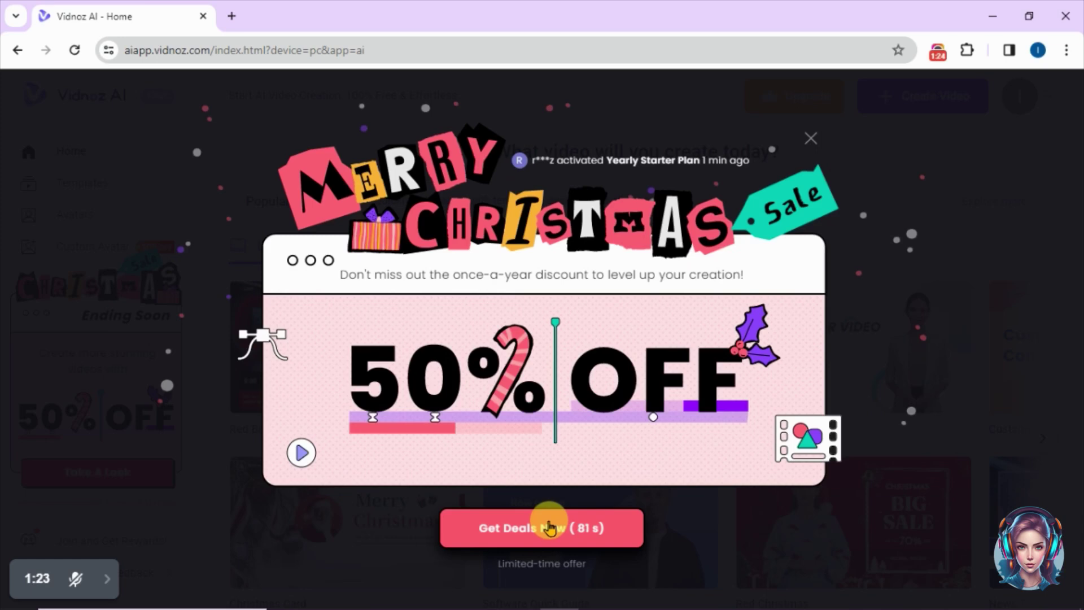
Open the discounted pricing plans from the Merry Christmas 50% OFF pop-up.
{"action": "left_click", "coordinate": [549, 527]}
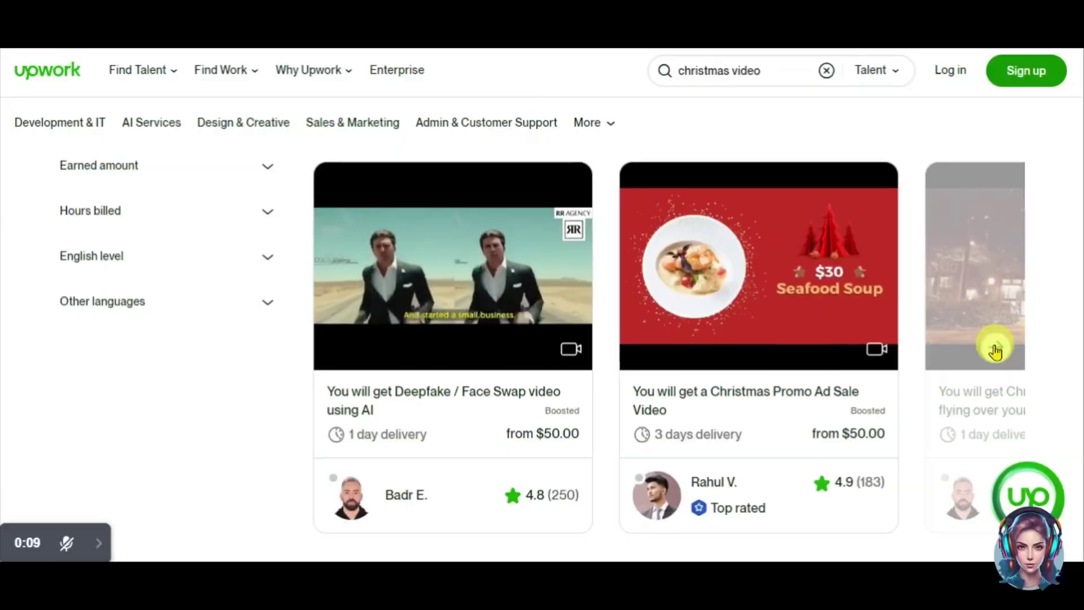
Browse Upwork Christmas video gigs and review the $50, 3-day Christmas Promo Ad Sale Video offer.
{"action": "left_click", "coordinate": [994, 349]}
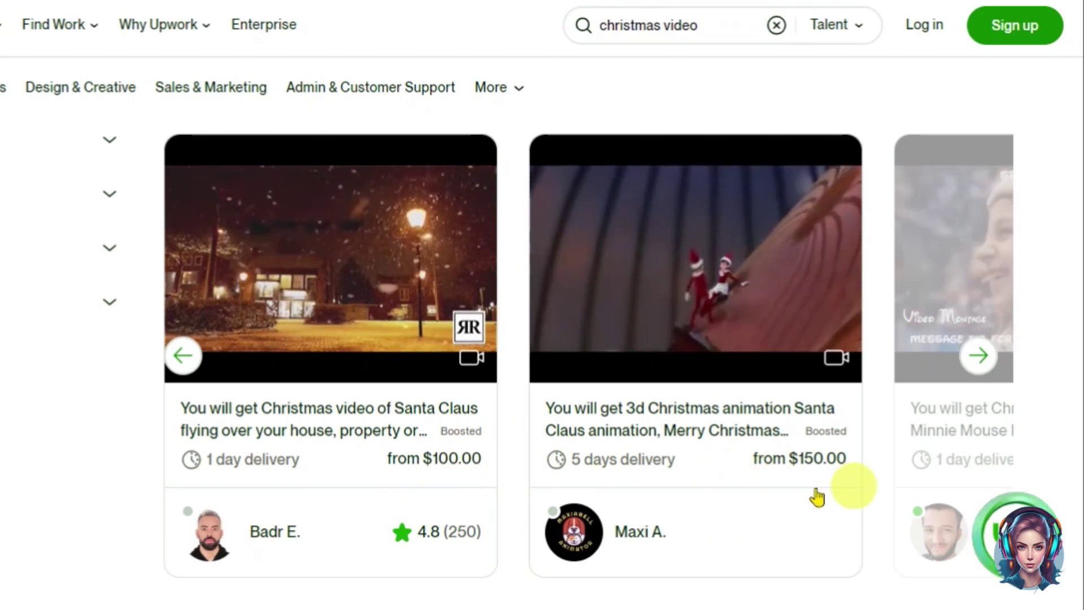
{"action": "left_click", "coordinate": [981, 364]}
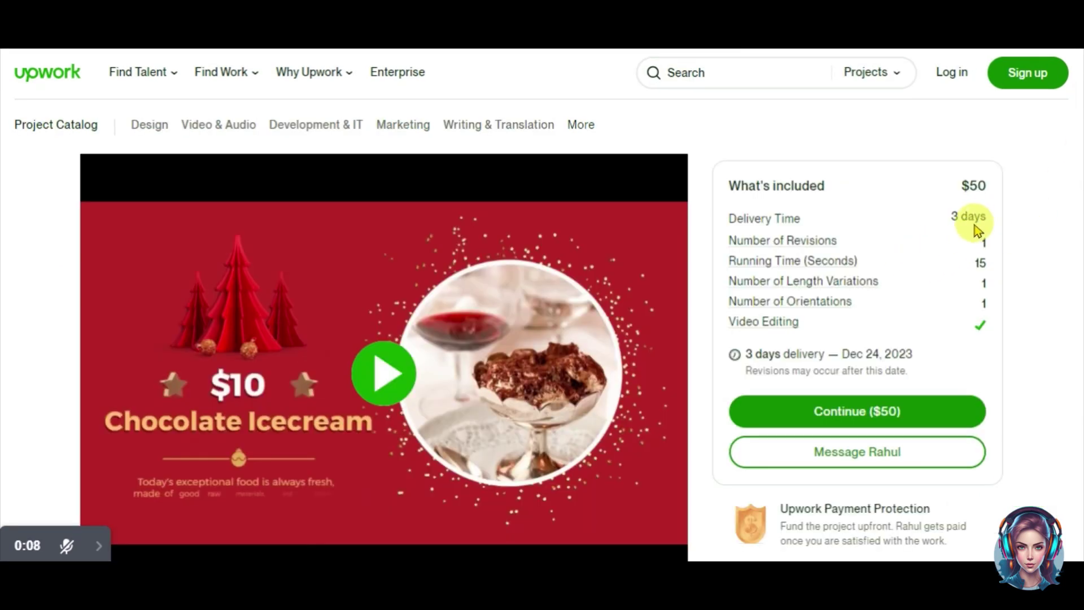
{"action": "mouse_move", "coordinate": [995, 345]}
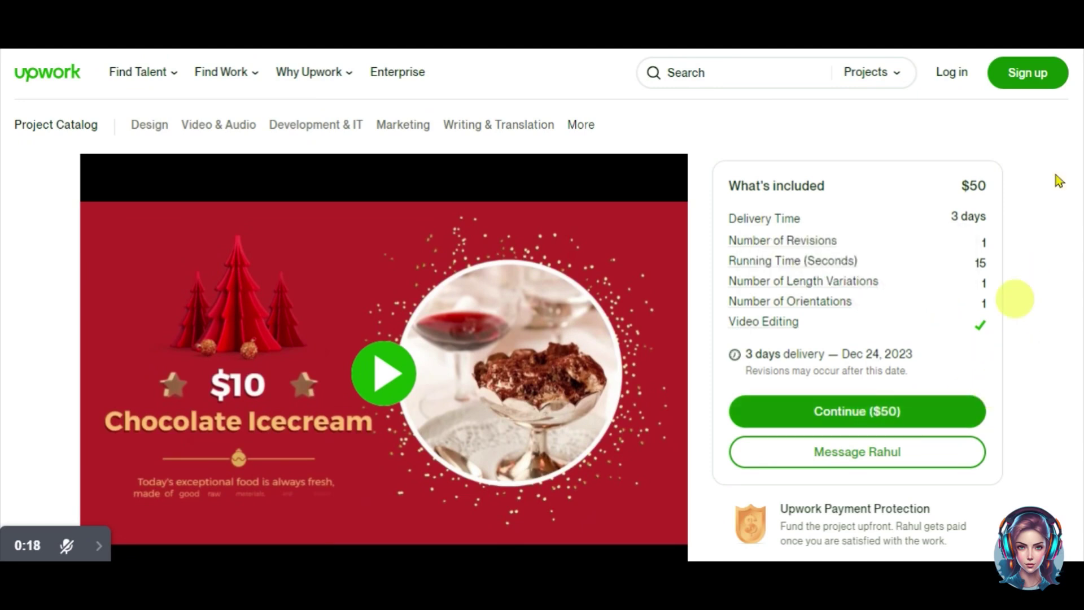
{"action": "scroll", "coordinate": [1081, 118], "scroll_direction": "down", "scroll_amount": 10}
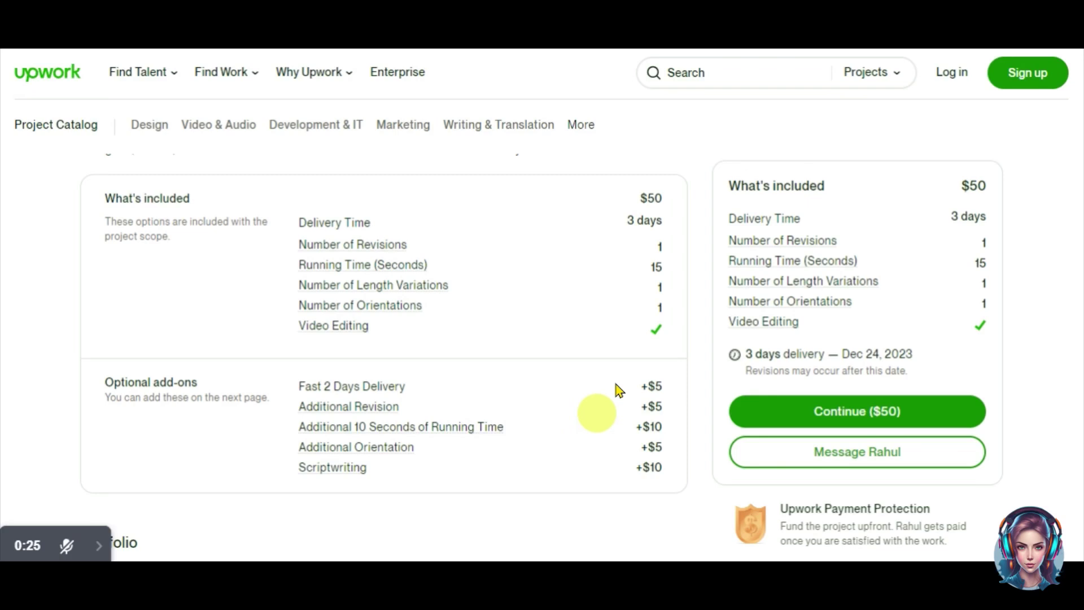
{"action": "scroll", "coordinate": [1082, 184], "scroll_direction": "down", "scroll_amount": 7}
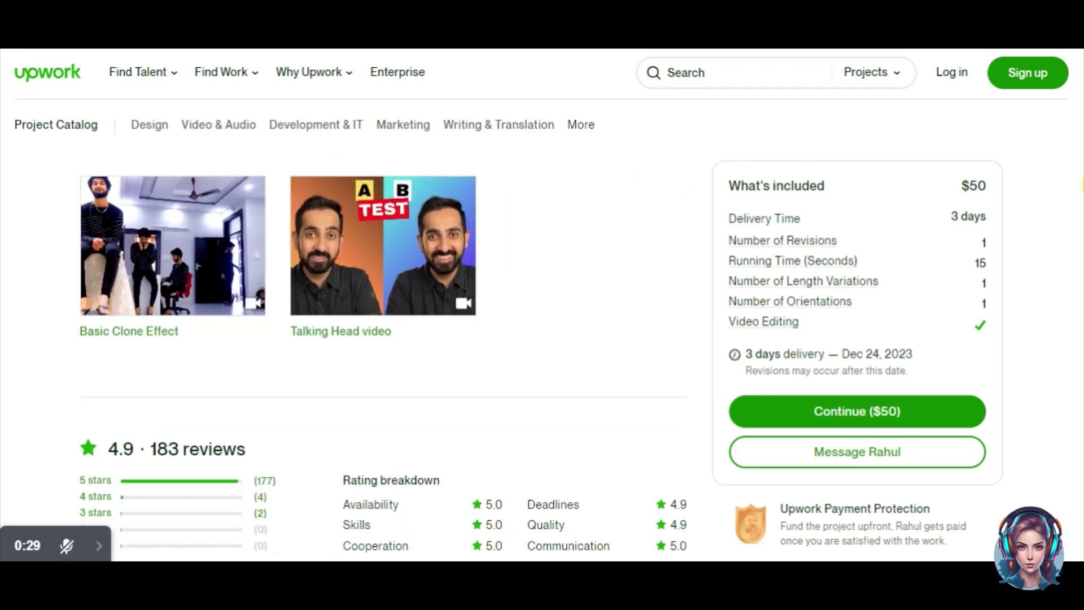